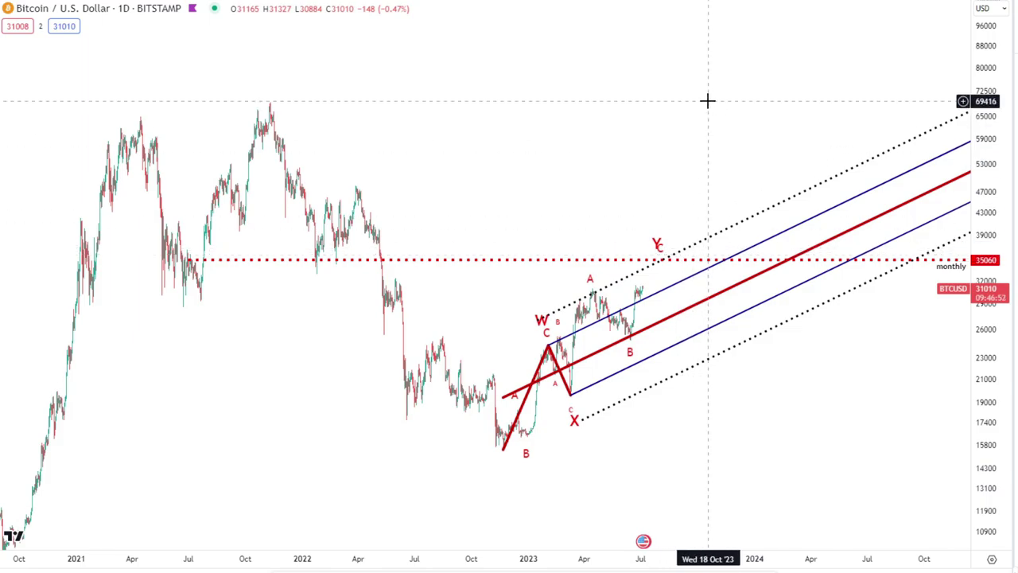
# - Examine the W-X-Y wave count and pitchfork on the daily Bitcoin chart, from the November 2022 low to the projected Y target
pyautogui.moveTo(656, 261)
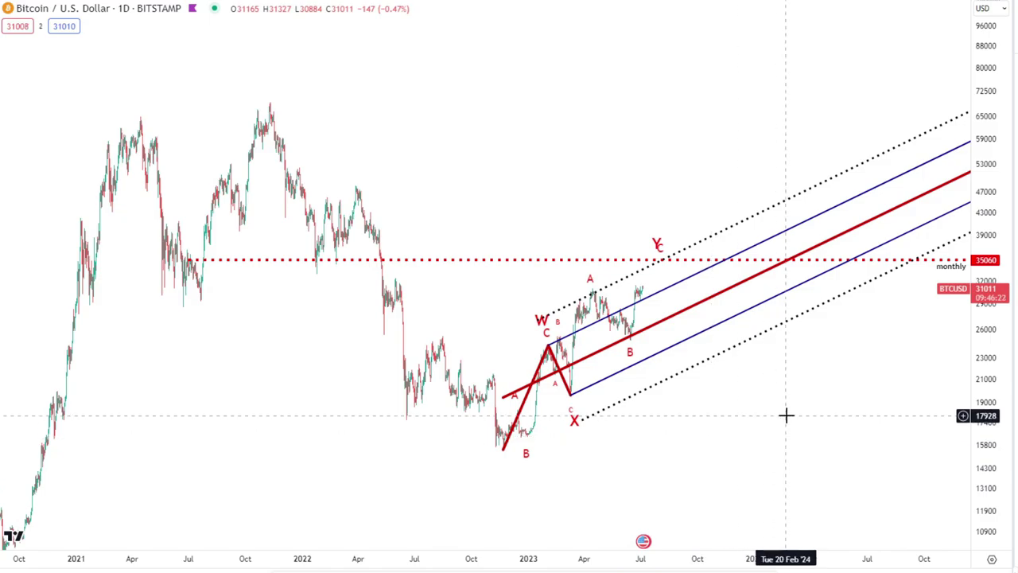
pyautogui.scroll(1, 804, 411)
pyautogui.scroll(-2, 1000, 430)
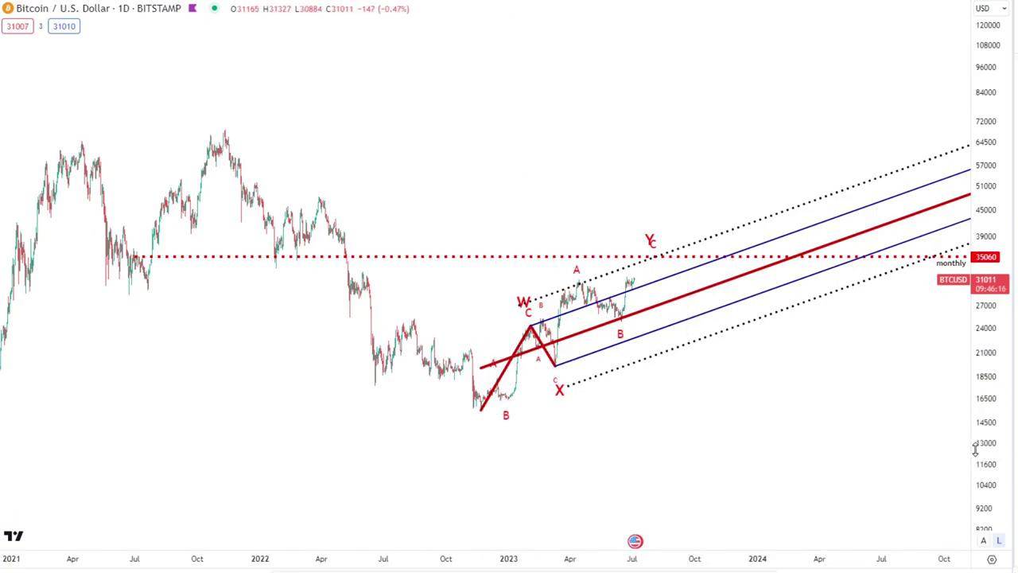
pyautogui.scroll(2, 982, 460)
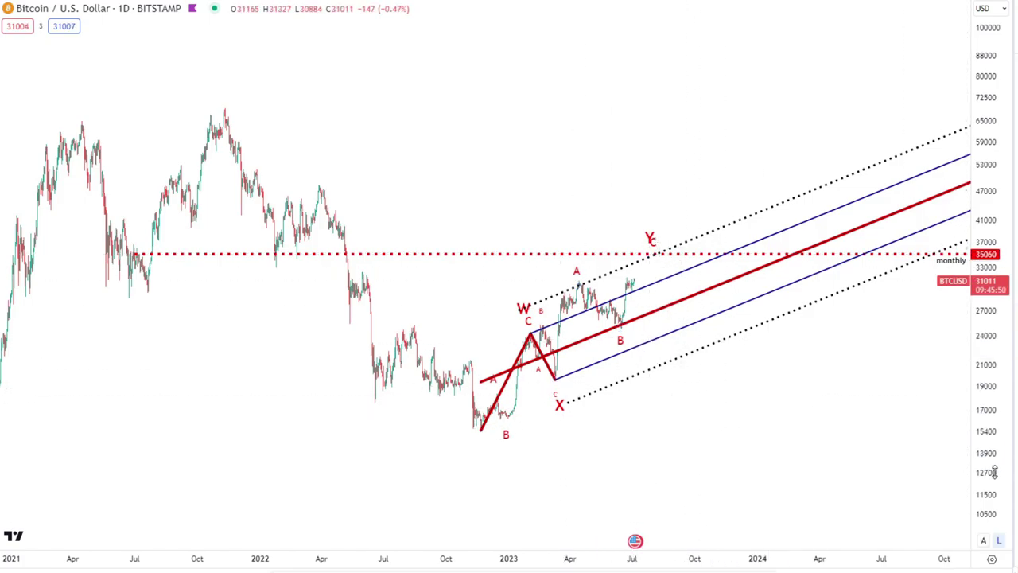
pyautogui.scroll(3, 801, 435)
pyautogui.scroll(5, 801, 435)
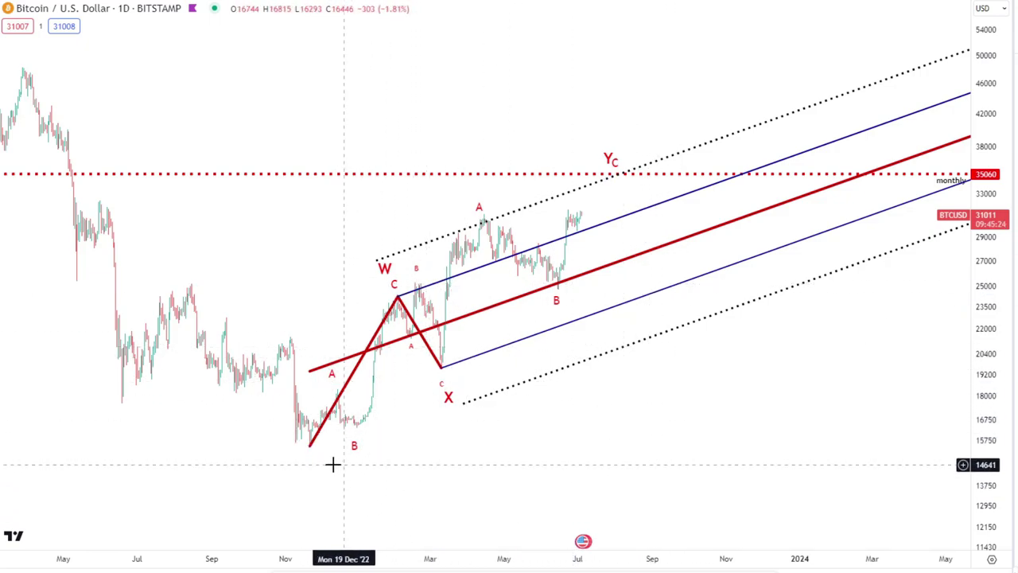
pyautogui.click(305, 456)
pyautogui.click(390, 297)
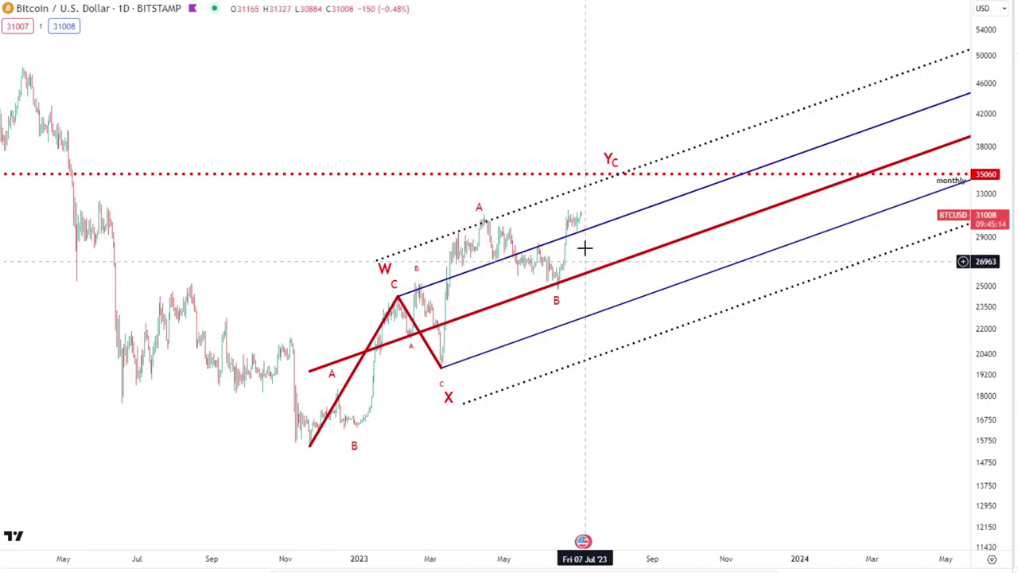
pyautogui.click(607, 195)
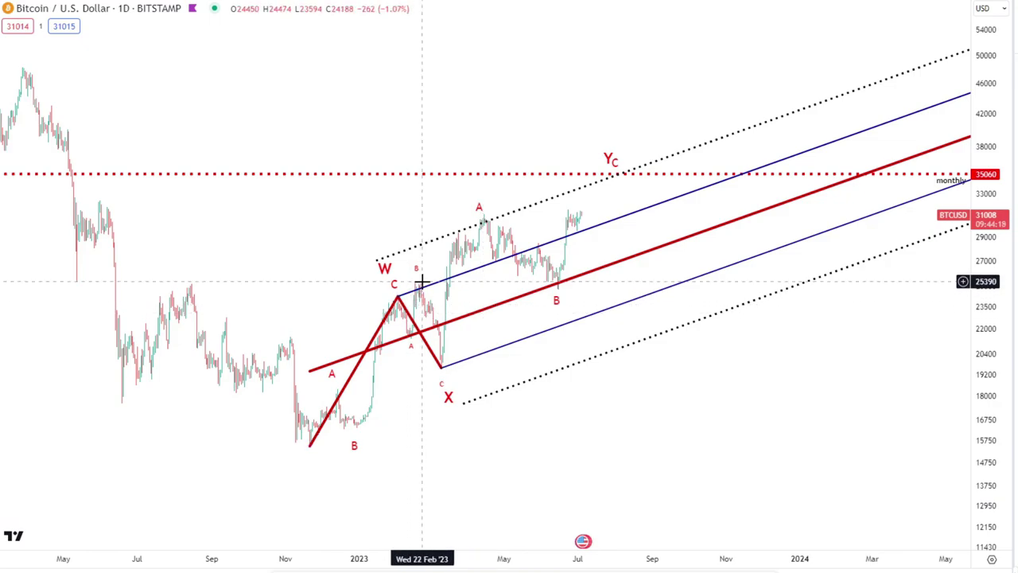
pyautogui.click(556, 286)
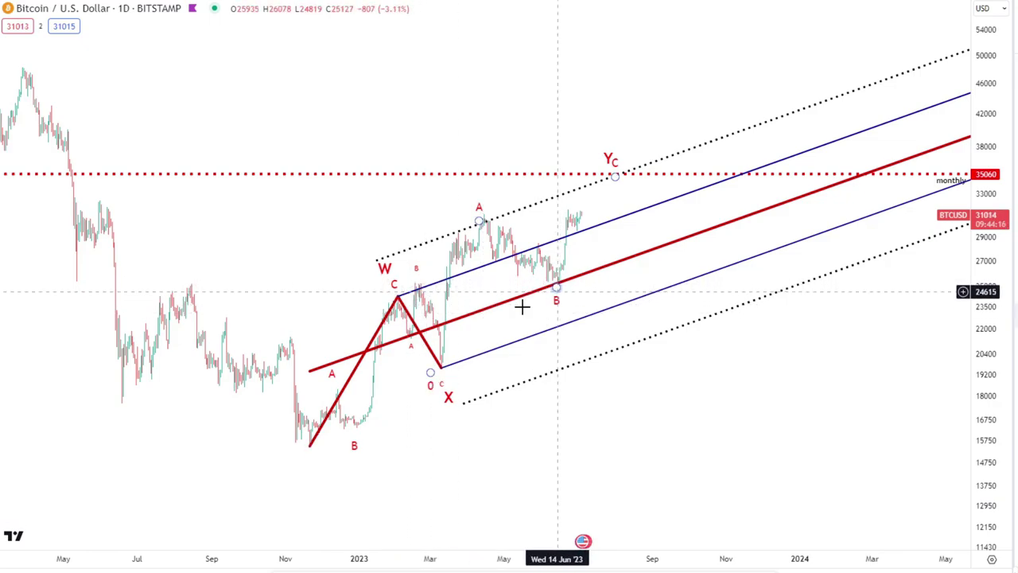
pyautogui.click(338, 401)
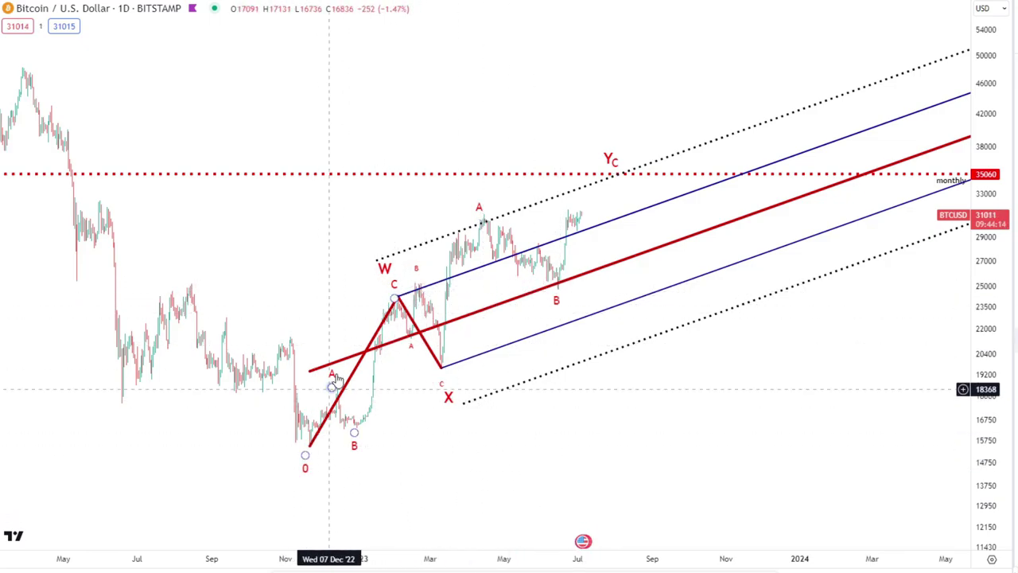
pyautogui.click(419, 291)
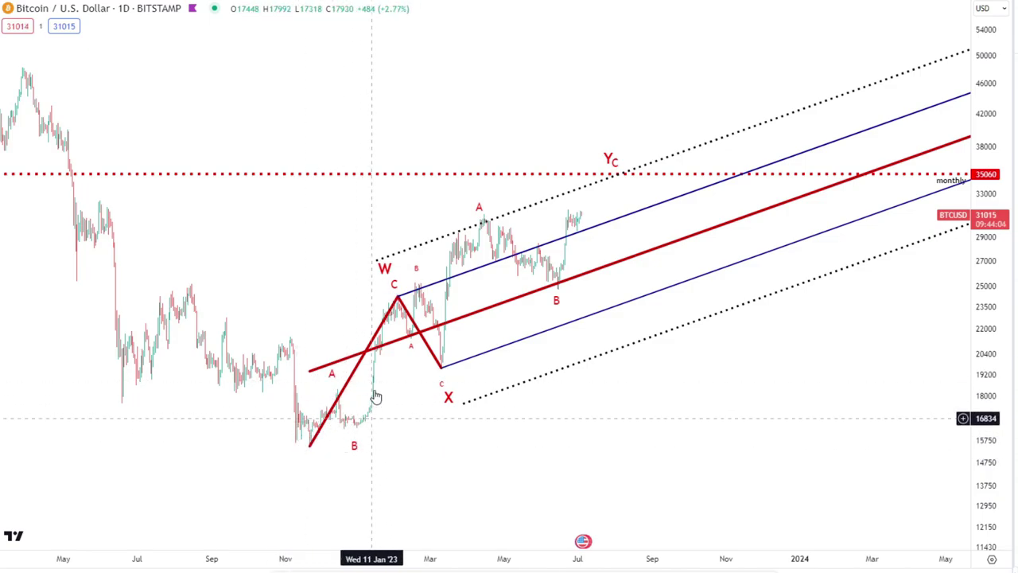
pyautogui.click(399, 296)
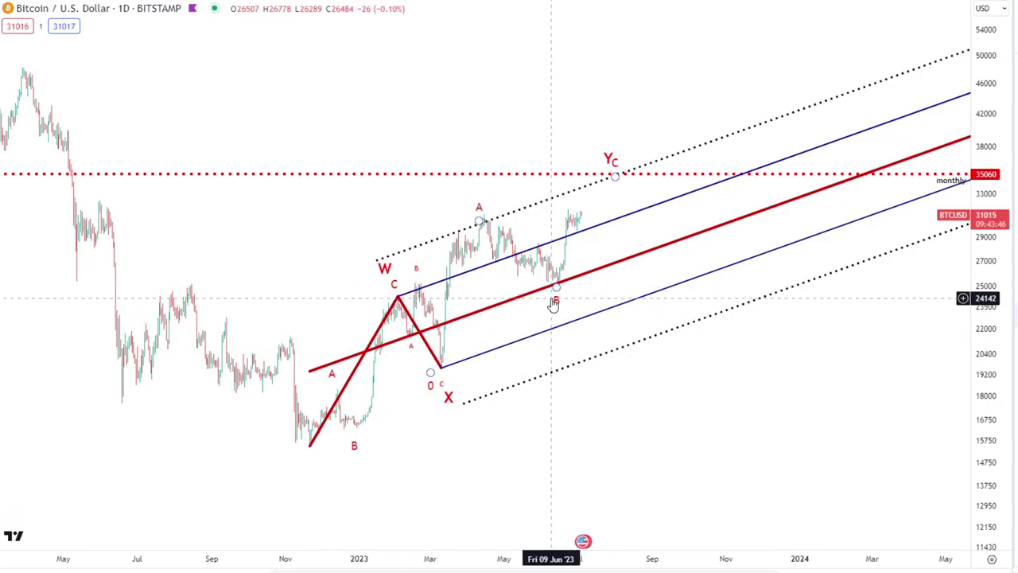
pyautogui.click(313, 446)
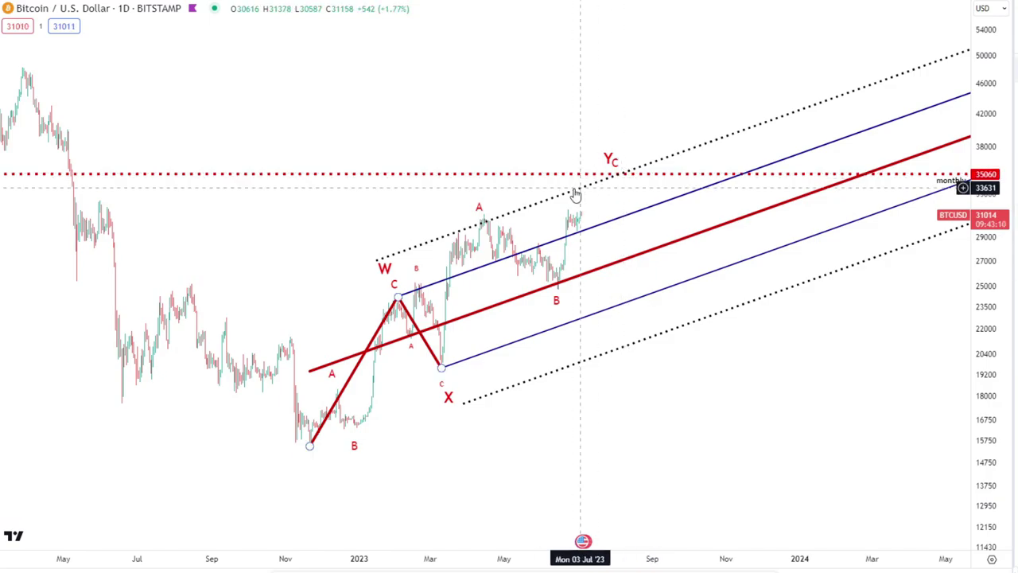
pyautogui.click(628, 198)
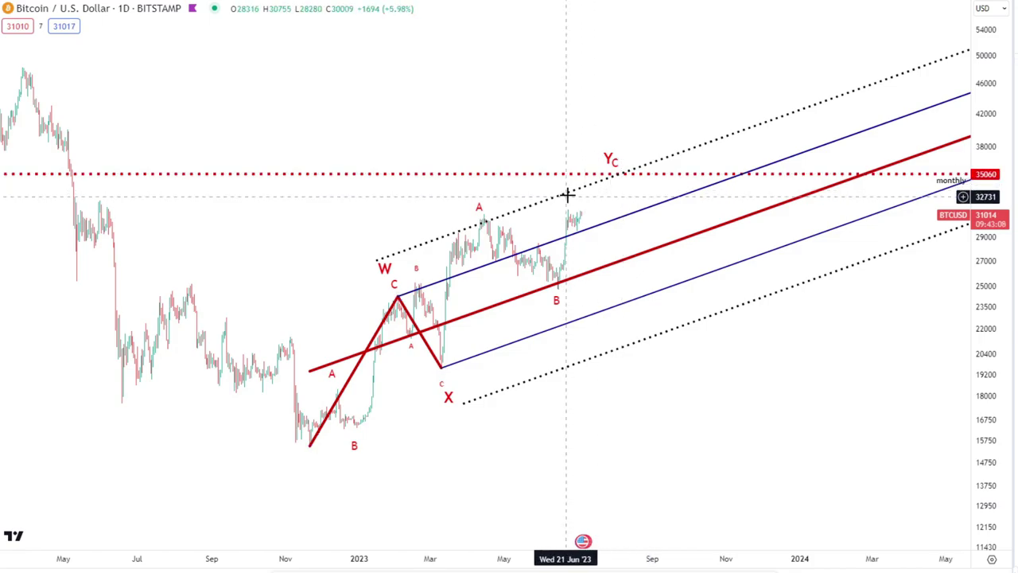
pyautogui.click(618, 175)
pyautogui.click(627, 179)
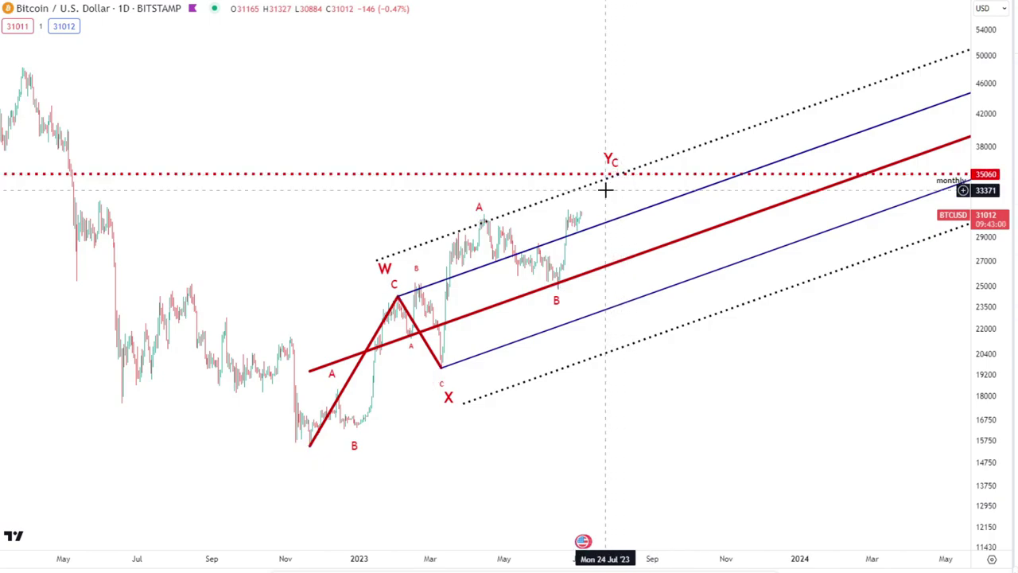
# - Try the pitchfork from the November 2022 low through the first A and B pivots, and temporarily draw a Fibonacci retracement from 15488 to 30941
pyautogui.click(591, 165)
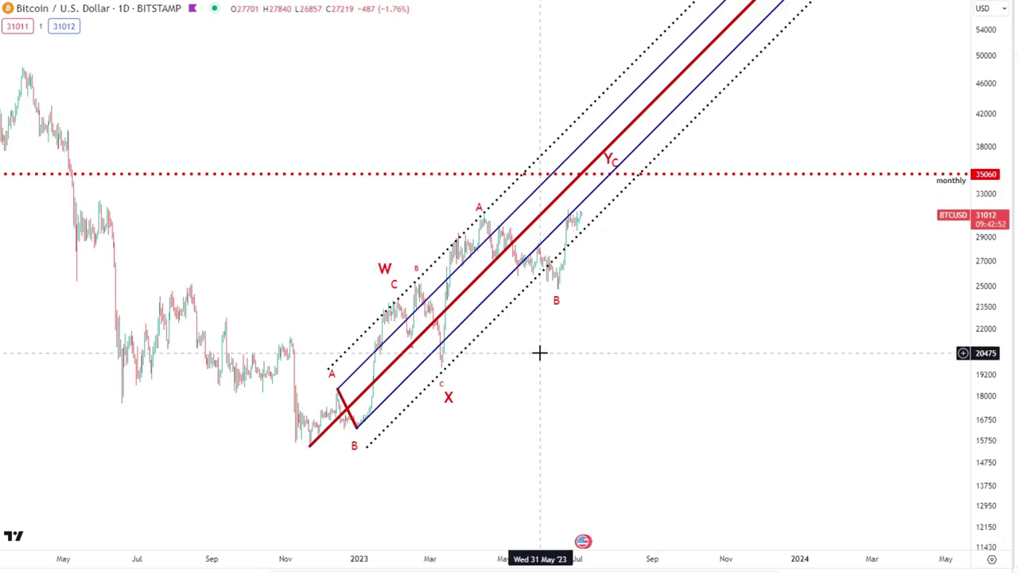
pyautogui.scroll(5, 539, 352)
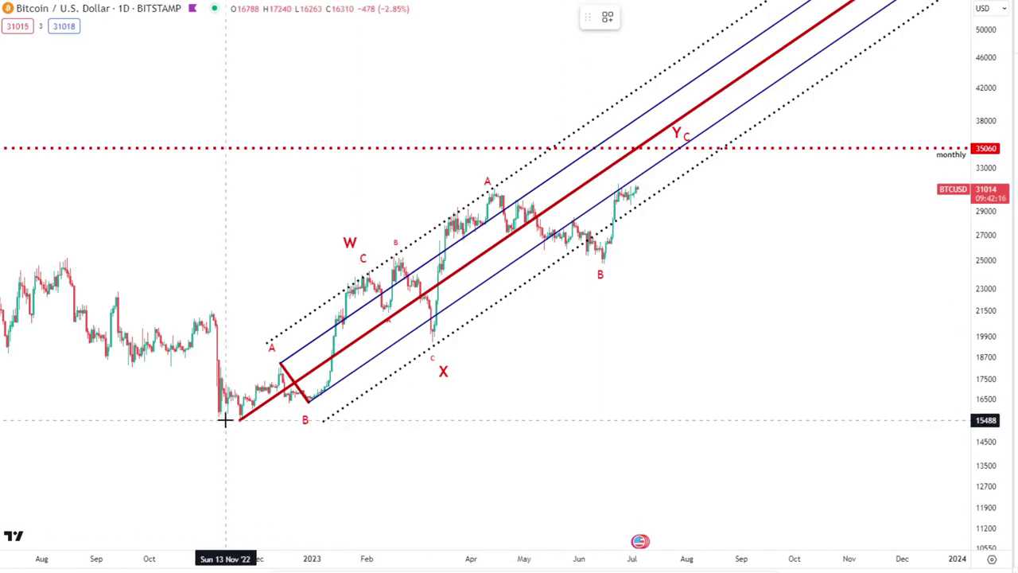
pyautogui.moveTo(226, 420); pyautogui.dragTo(709, 189)
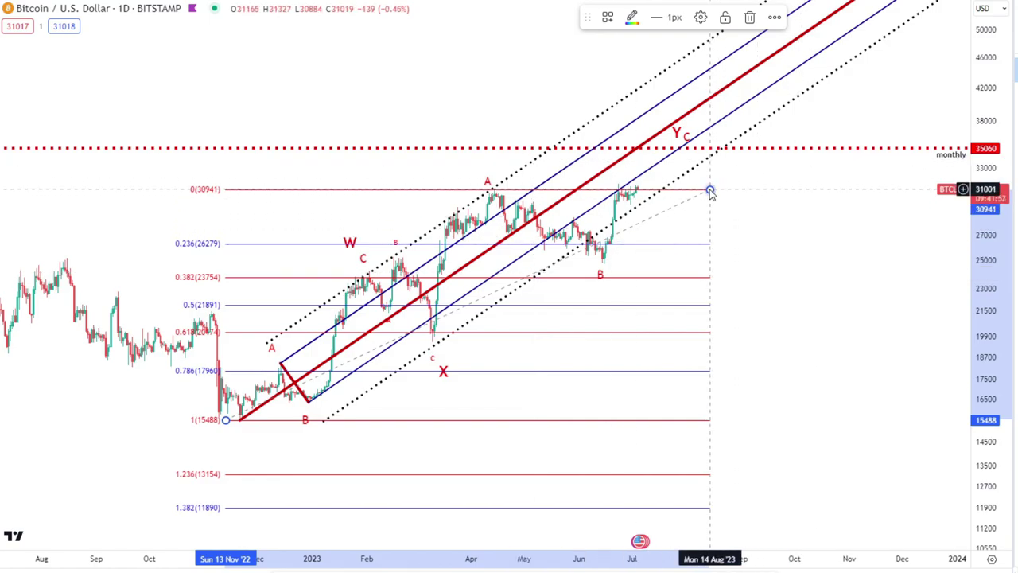
pyautogui.click(750, 19)
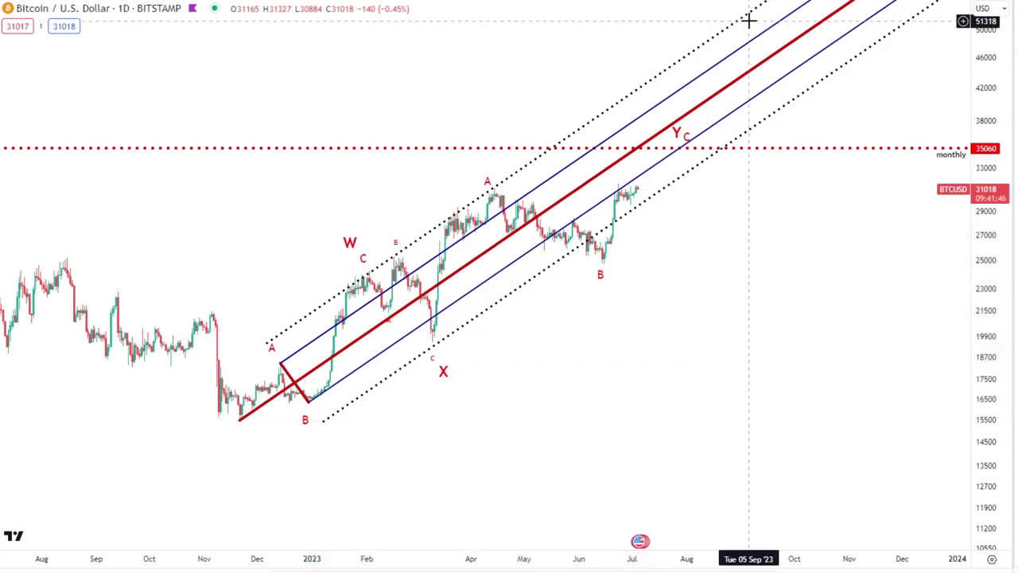
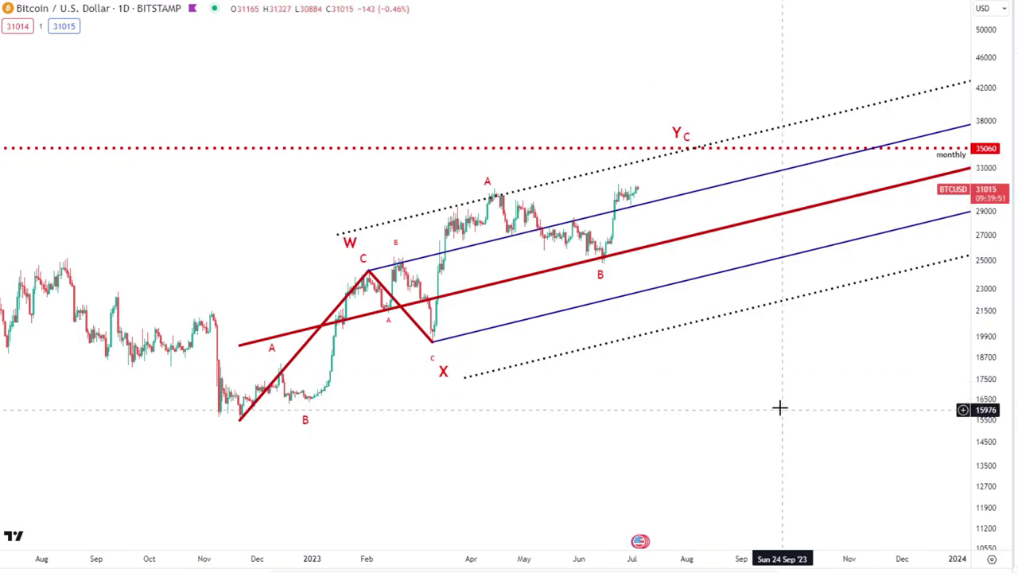
# - Examine the W, X and Y wave labels against the pitchfork lines on the daily chart
pyautogui.scroll(-5, 757, 393)
pyautogui.scroll(5, 759, 397)
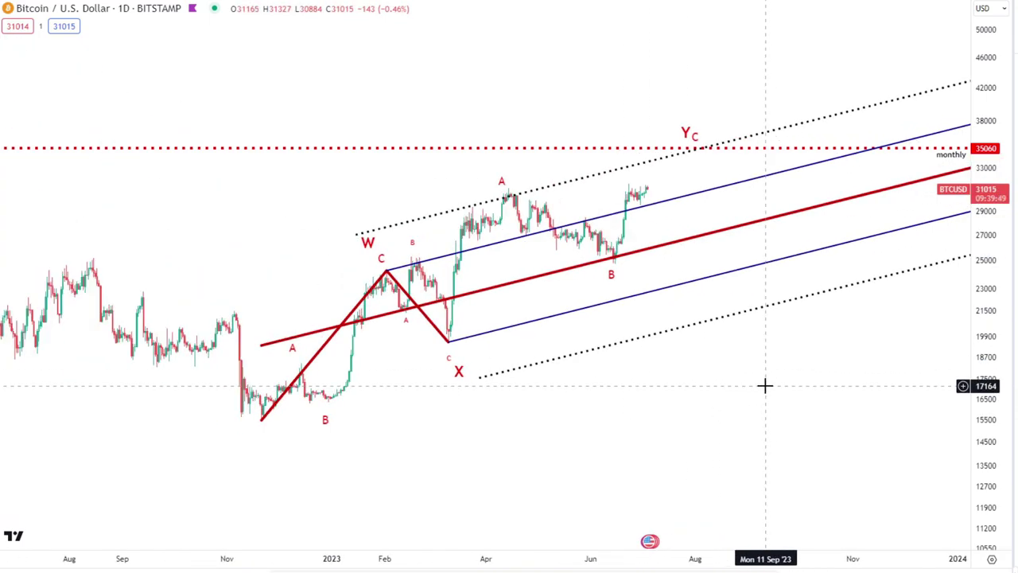
pyautogui.moveTo(990, 408); pyautogui.dragTo(986, 390)
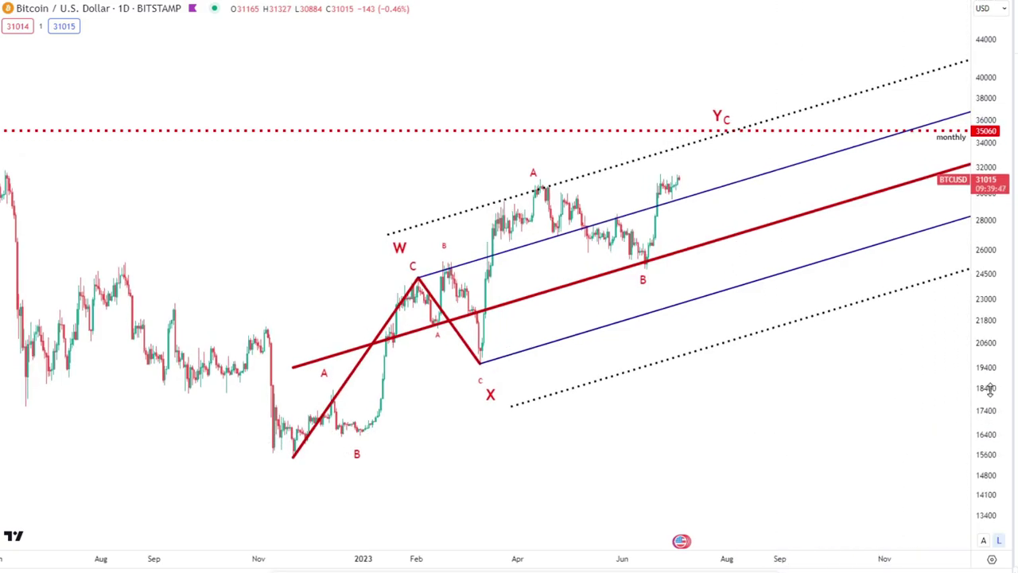
pyautogui.moveTo(875, 408); pyautogui.dragTo(849, 396)
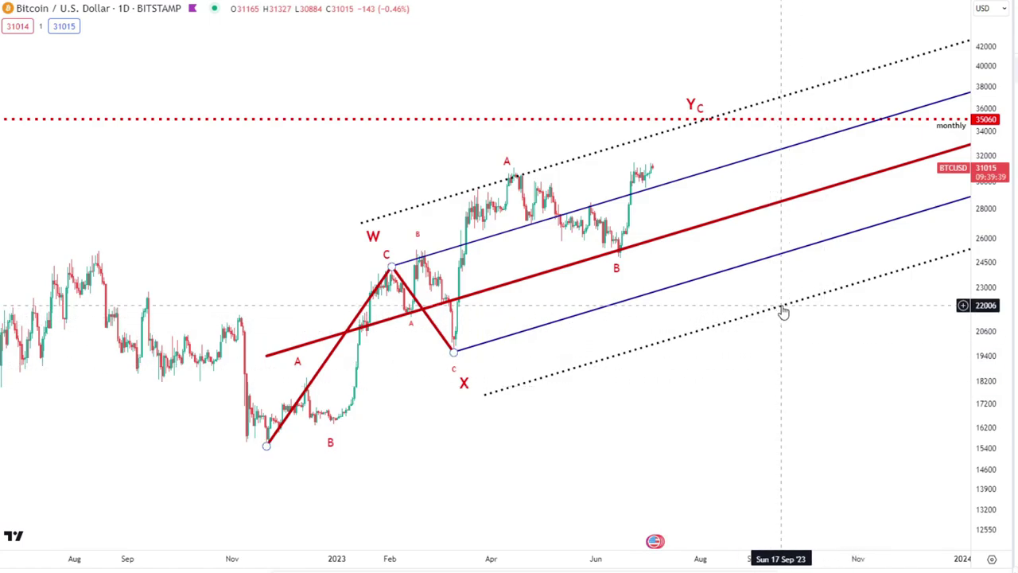
pyautogui.moveTo(834, 365); pyautogui.dragTo(840, 363)
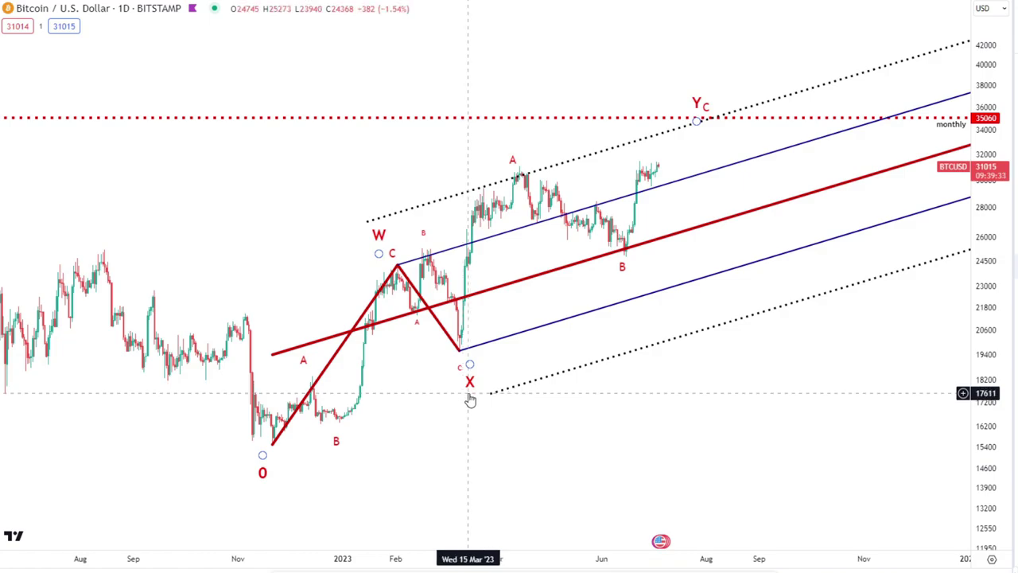
pyautogui.scroll(-3, 708, 415)
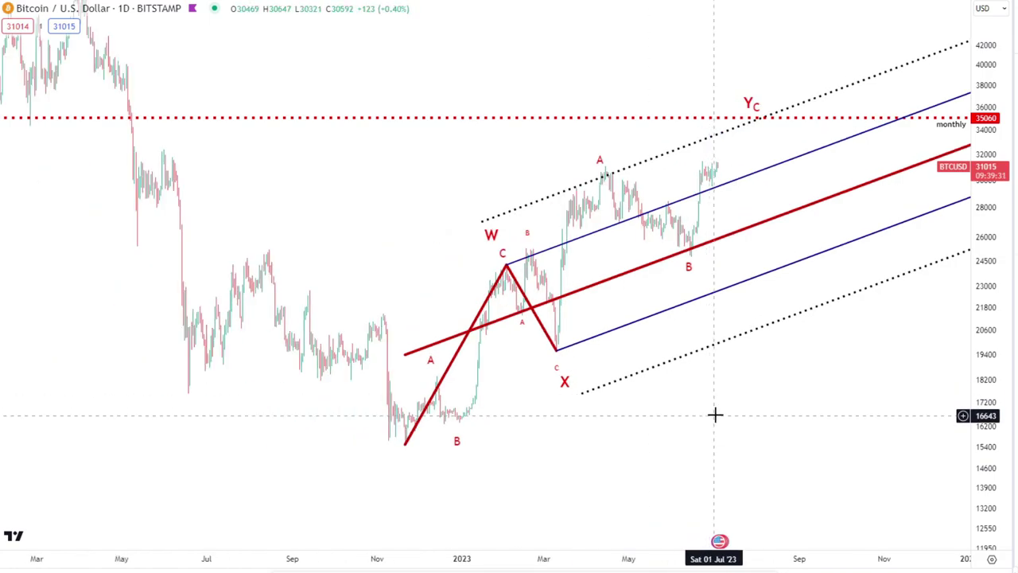
pyautogui.scroll(3, 716, 413)
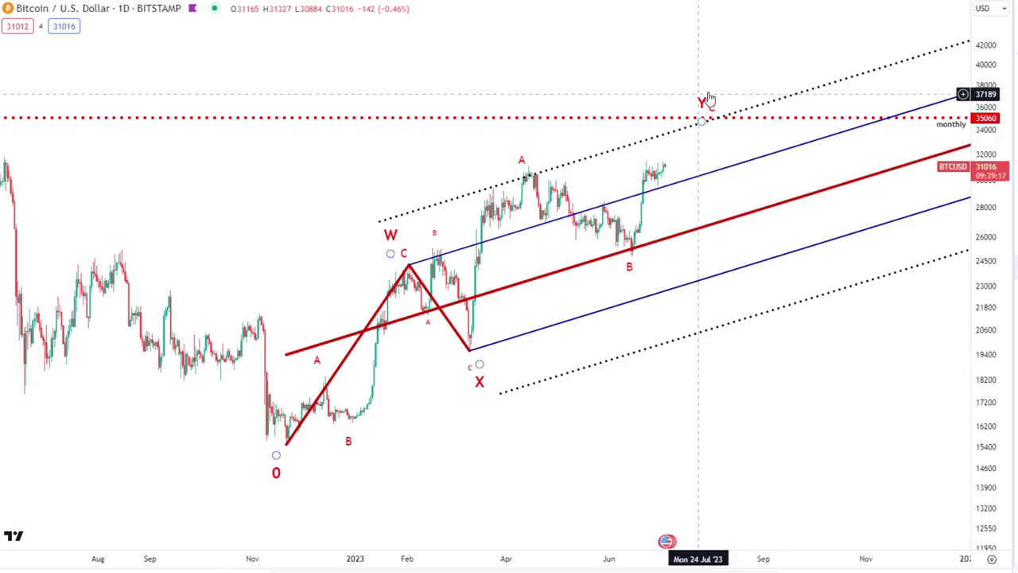
# - Switch the Bitcoin chart to the 1-month timeframe, framing the price action from 2020 to 2023
pyautogui.scroll(-5, 679, 433)
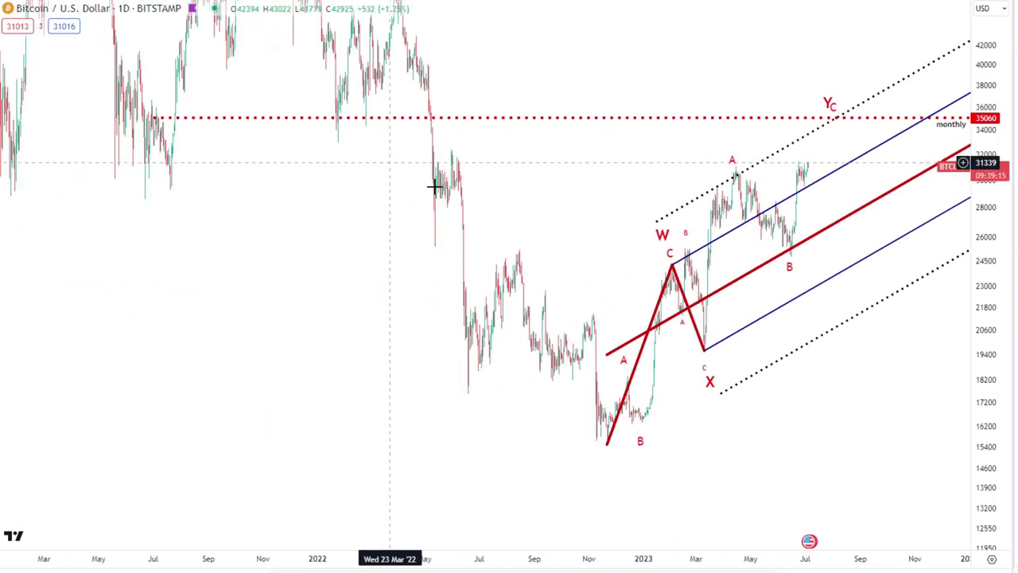
pyautogui.scroll(-5, 431, 182)
pyautogui.scroll(-5, 868, 368)
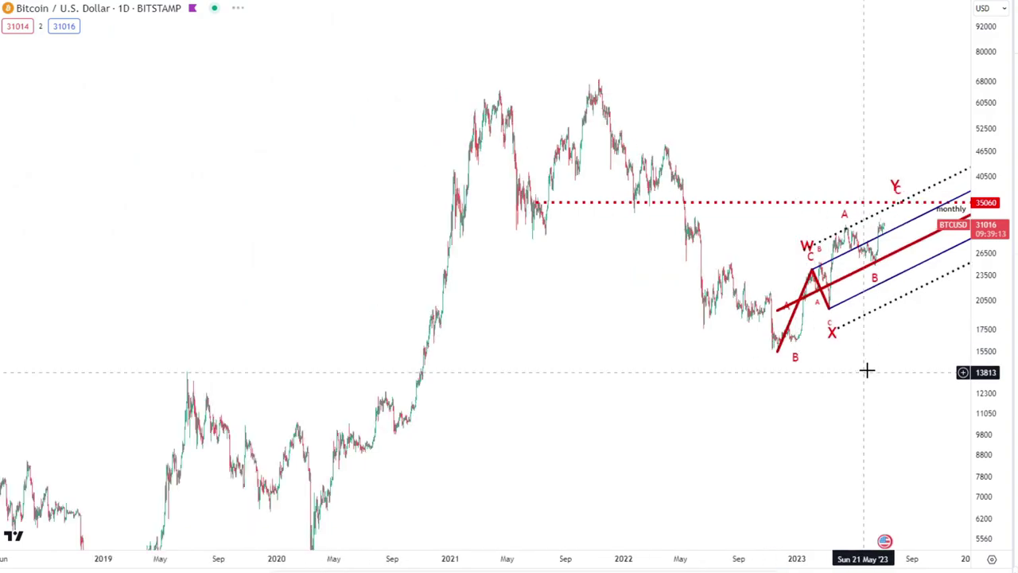
pyautogui.write('1M')
pyautogui.press('Return')
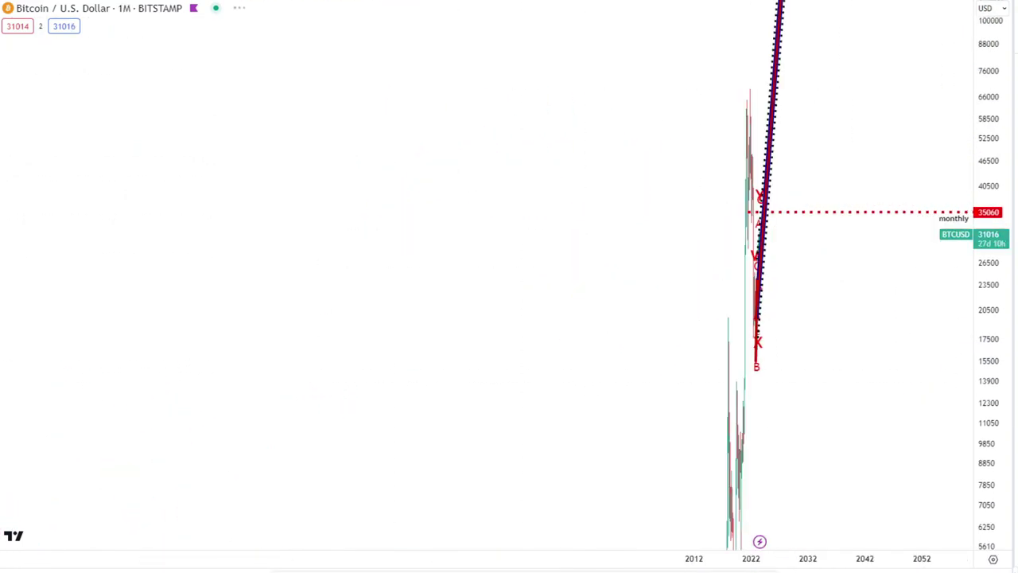
pyautogui.scroll(5, 766, 329)
pyautogui.moveTo(763, 323); pyautogui.dragTo(893, 337)
pyautogui.scroll(10, 812, 321)
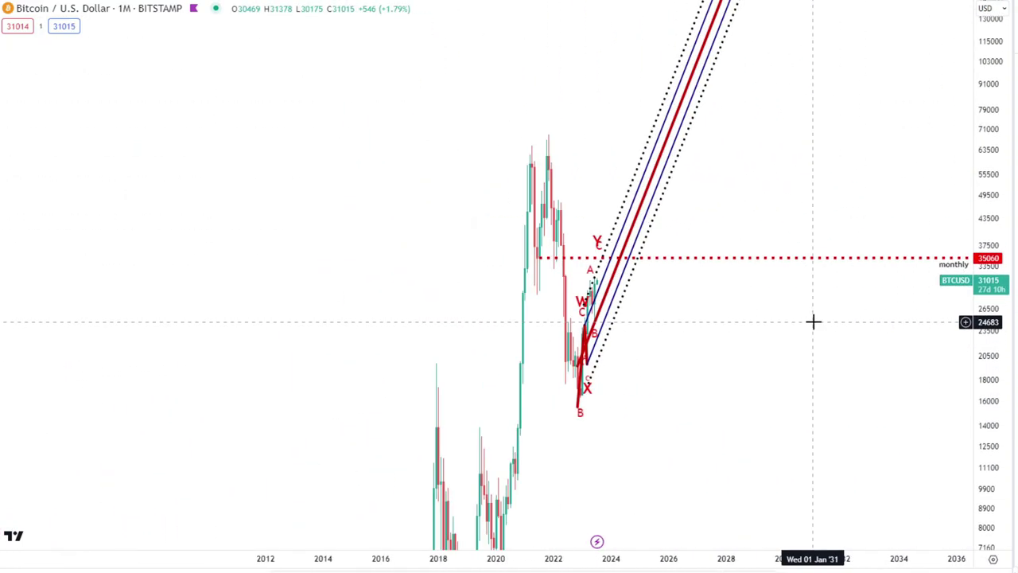
pyautogui.scroll(3, 877, 275)
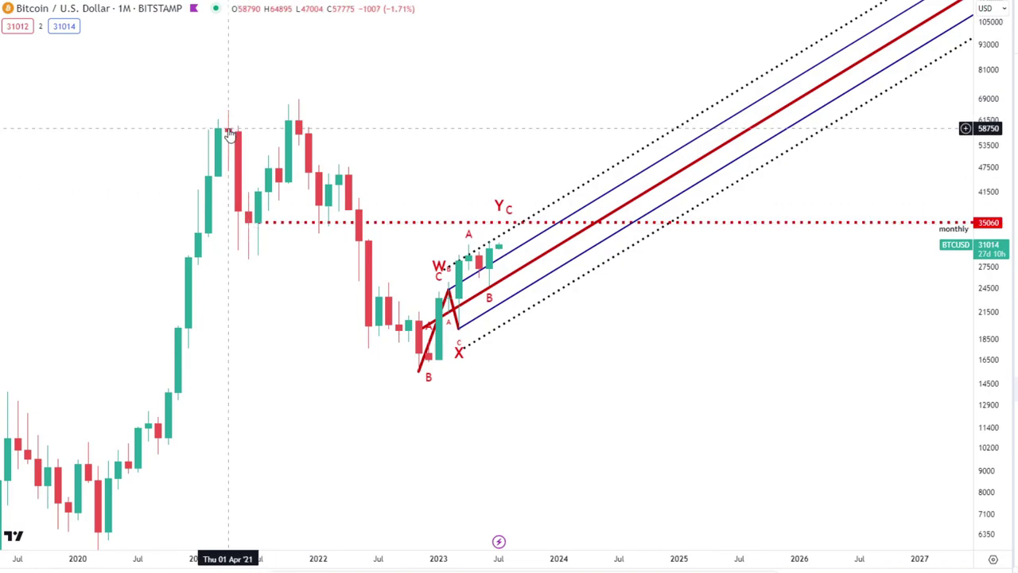
# - Examine the monthly candles against the dotted 35060 level and the projected Y target
pyautogui.click(270, 223)
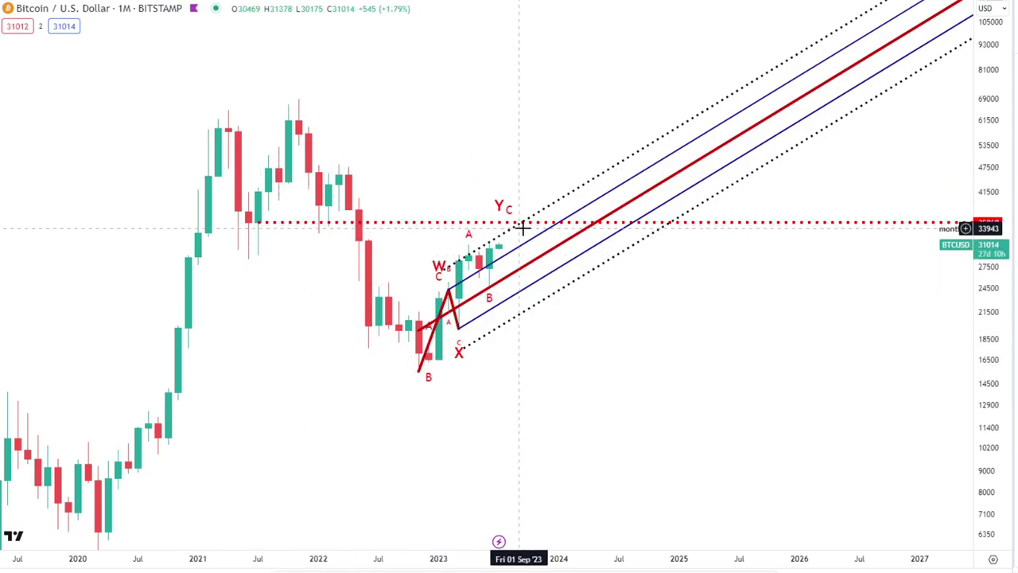
pyautogui.click(493, 271)
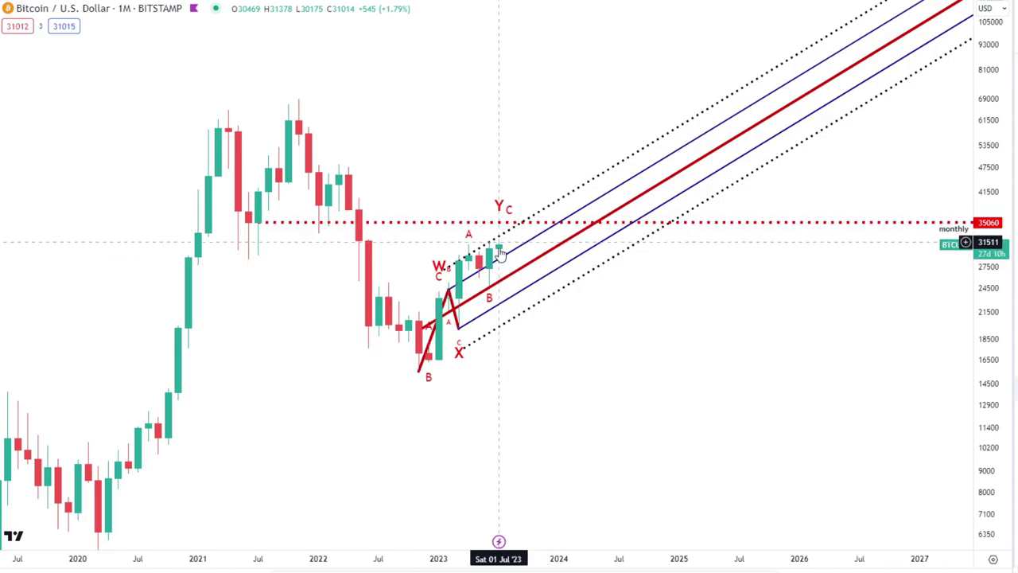
pyautogui.click(482, 322)
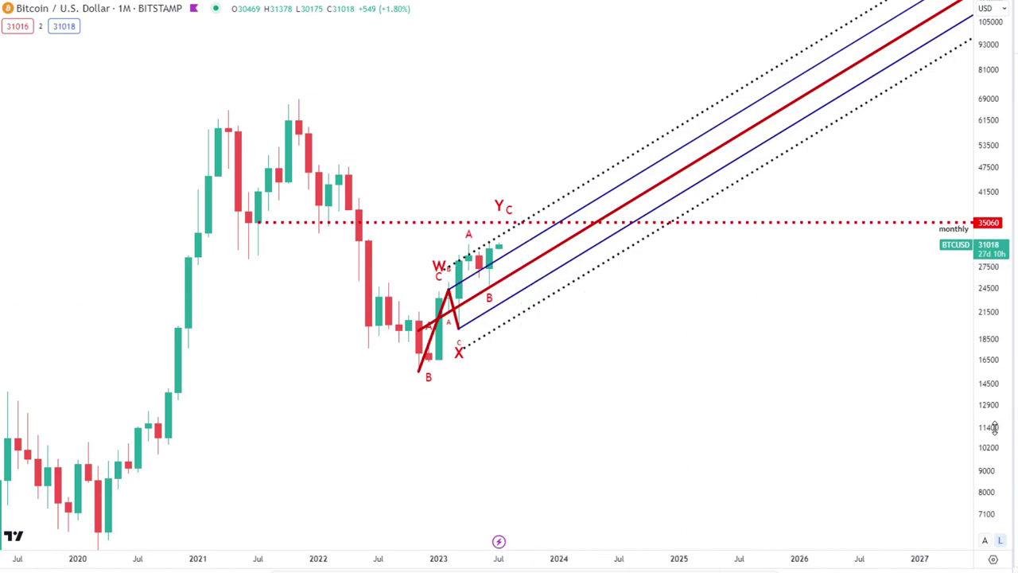
pyautogui.moveTo(994, 427); pyautogui.dragTo(994, 477)
pyautogui.moveTo(927, 349); pyautogui.dragTo(866, 405)
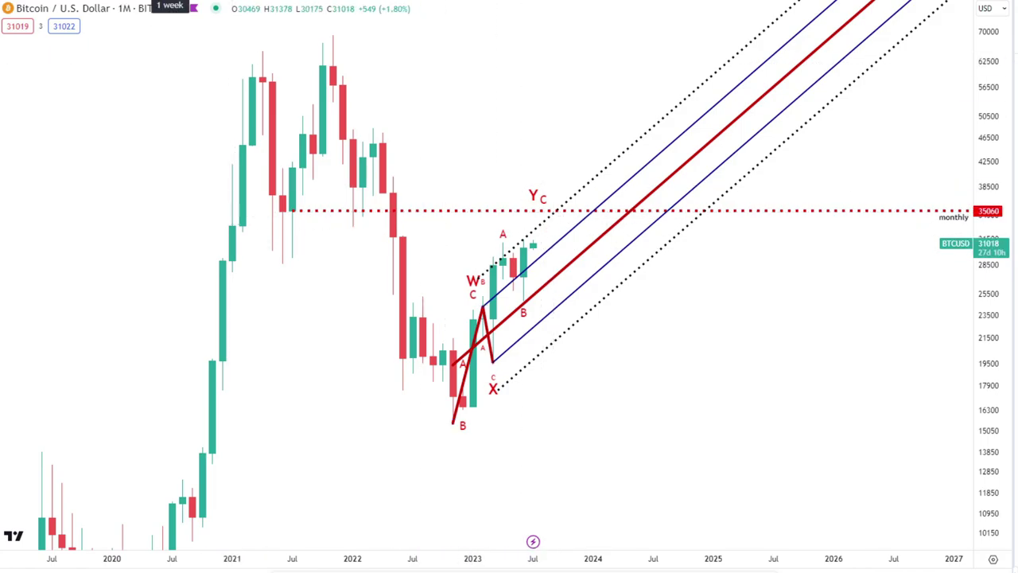
# - Switch the Bitcoin chart to the 1-week timeframe, framing the candles from 2021 onward
pyautogui.click(169, 1)
pyautogui.scroll(-10, 369, 236)
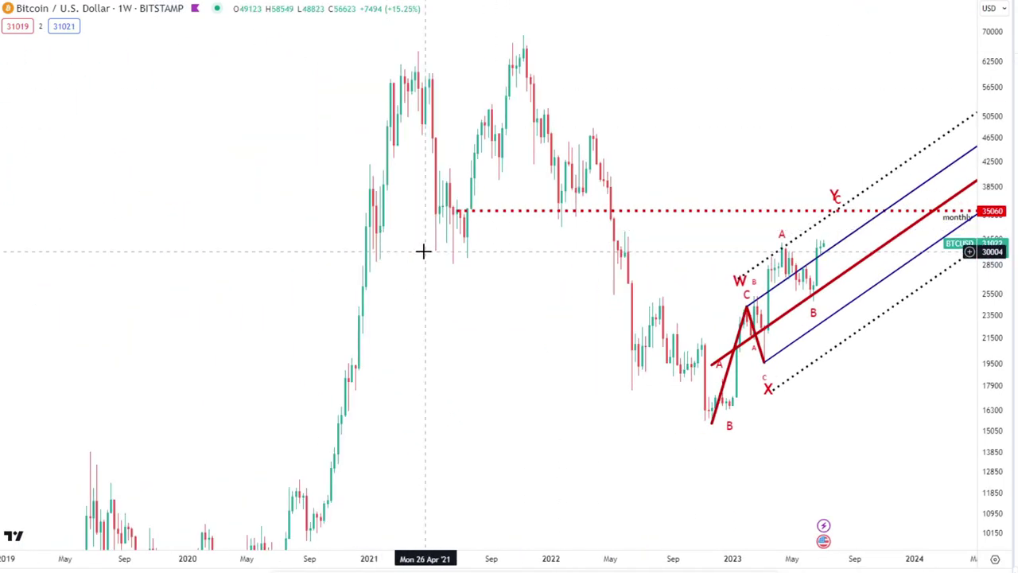
pyautogui.scroll(3, 423, 251)
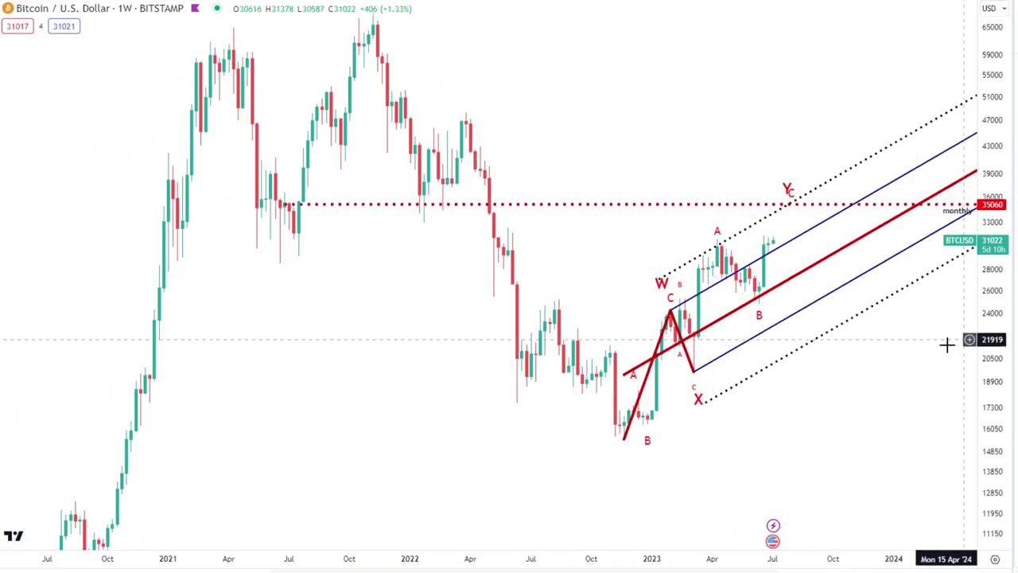
# - Try a dotted horizontal ray at 31777 starting from the 12 July 2021 weekly candle, and remove it again
pyautogui.hscroll(3, 879, 365)
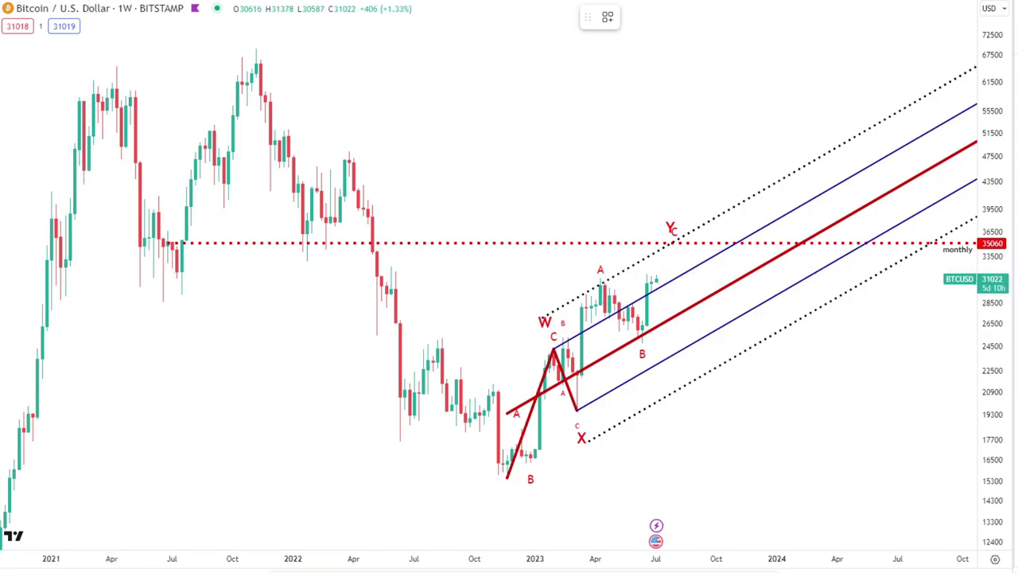
pyautogui.click(64, 267)
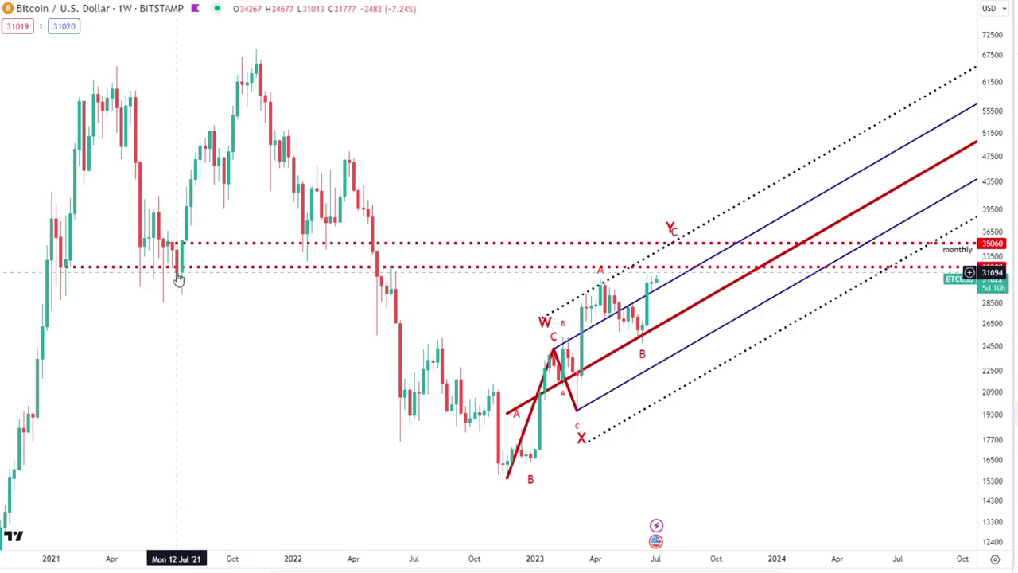
pyautogui.moveTo(70, 268)
pyautogui.mouseDown()
pyautogui.moveTo(163, 302)
pyautogui.moveTo(176, 271)
pyautogui.mouseUp()
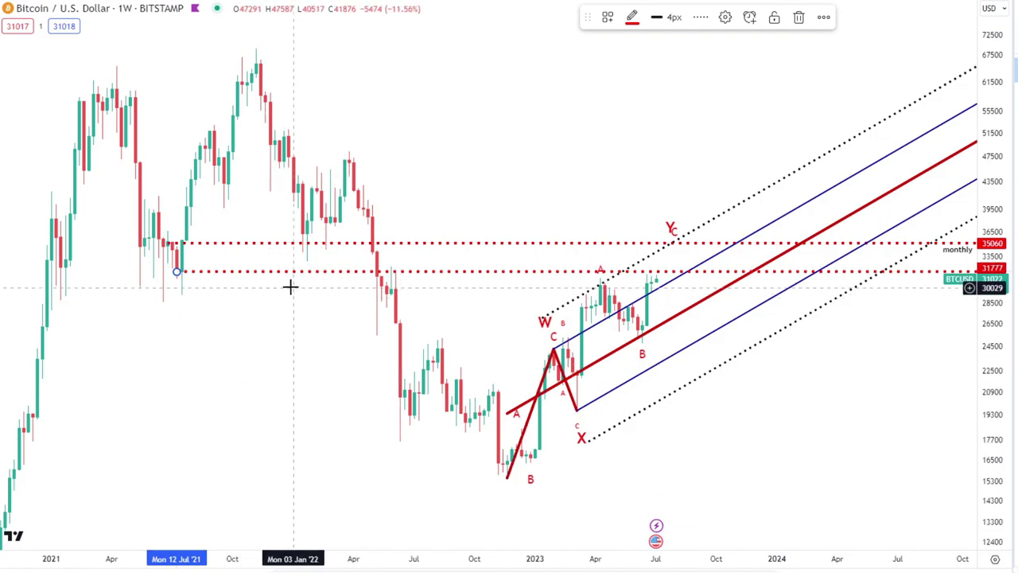
pyautogui.click(798, 16)
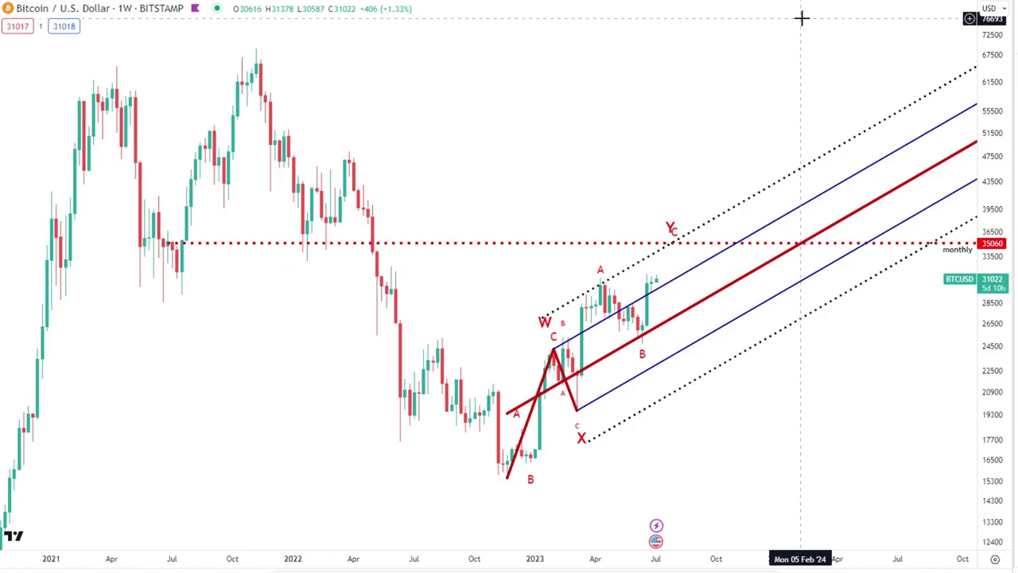
pyautogui.click(680, 230)
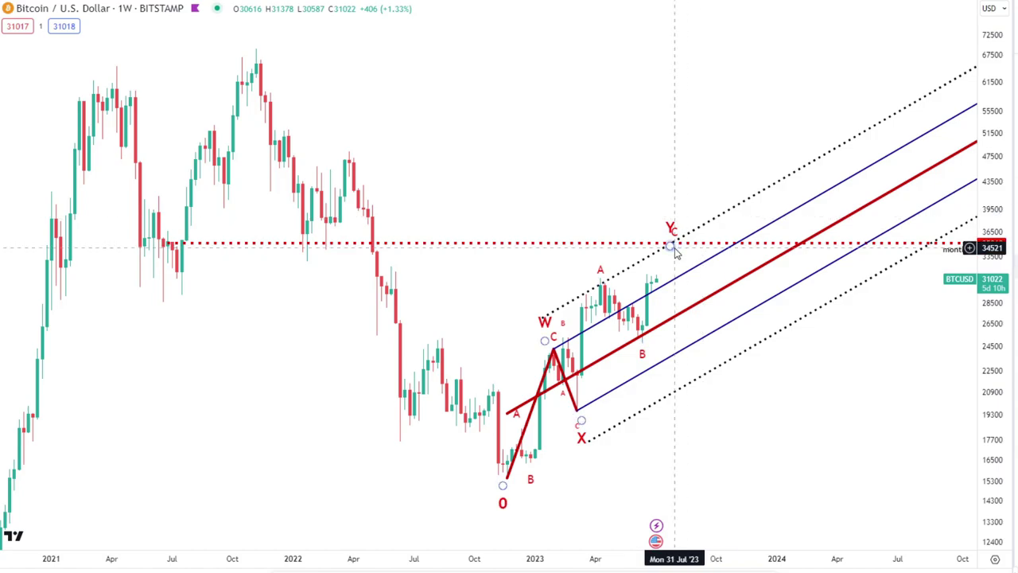
pyautogui.click(688, 212)
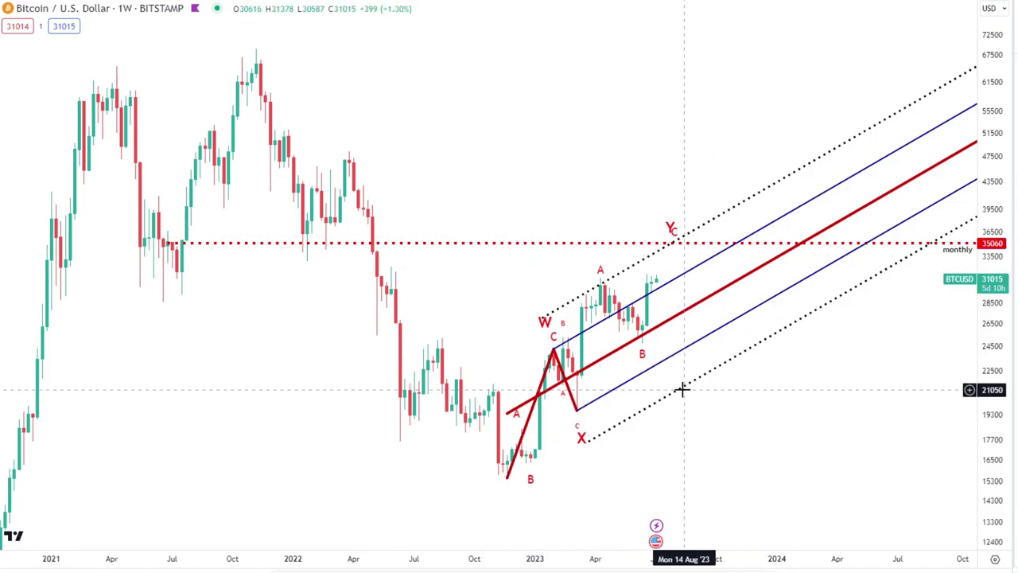
pyautogui.scroll(1, 711, 402)
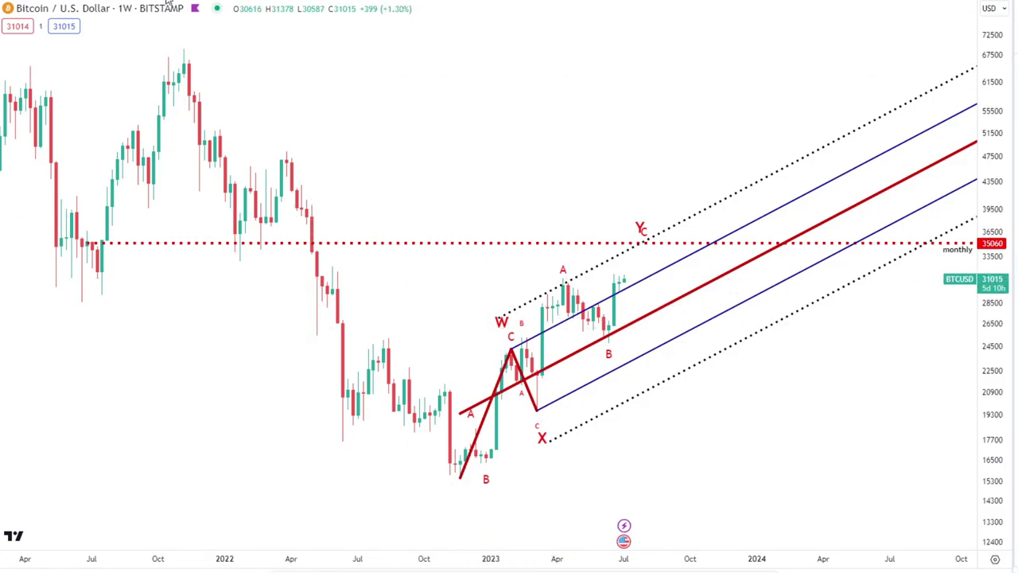
# - Switch the Bitcoin chart to the 1-day timeframe, framing the June and July candles around the dotted daily 30716 level
pyautogui.press('1')
pyautogui.press('D')
pyautogui.press('Return')
pyautogui.scroll(-3, 534, 228)
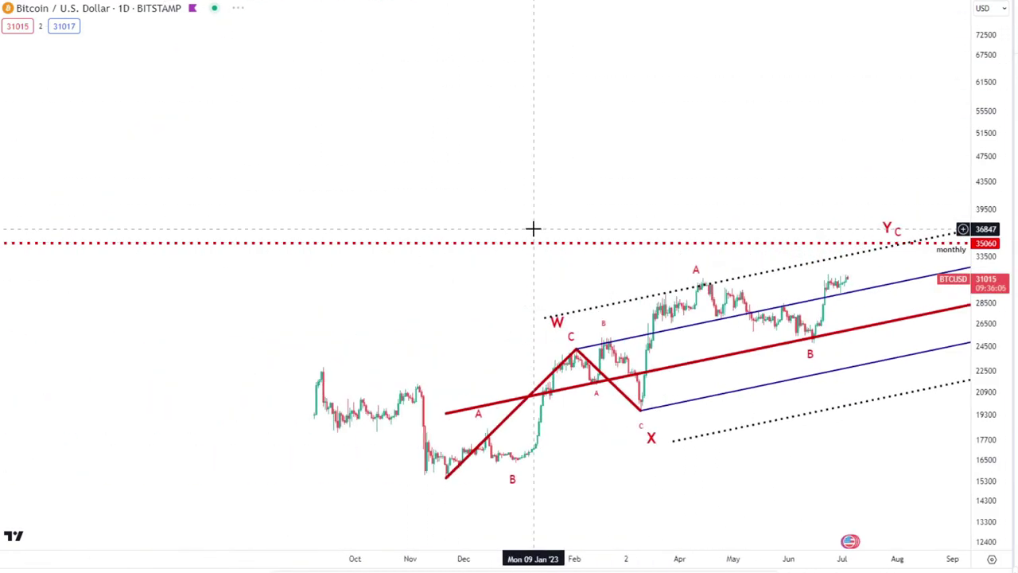
pyautogui.scroll(5, 796, 268)
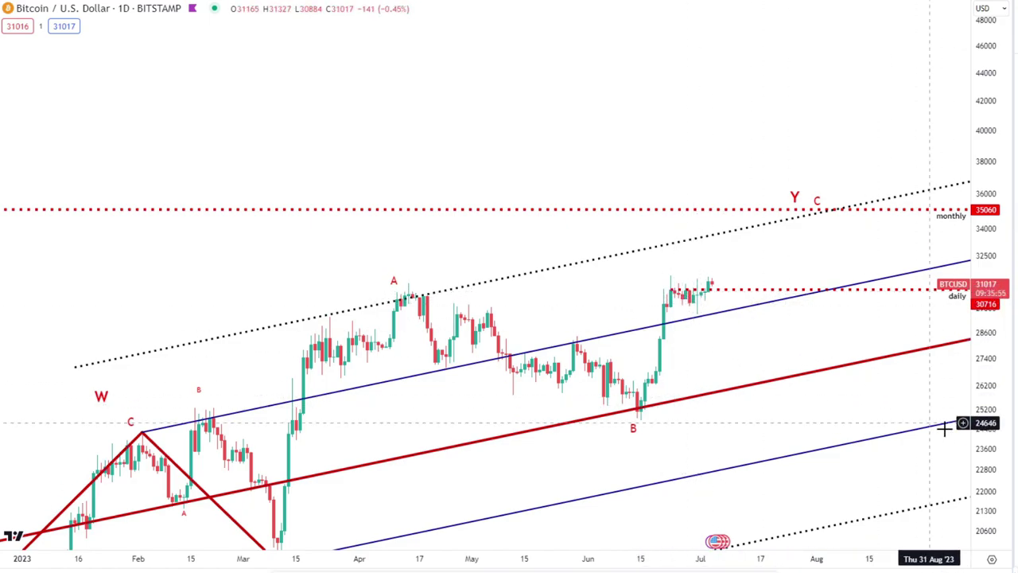
pyautogui.moveTo(991, 466); pyautogui.dragTo(813, 177)
pyautogui.scroll(5, 813, 178)
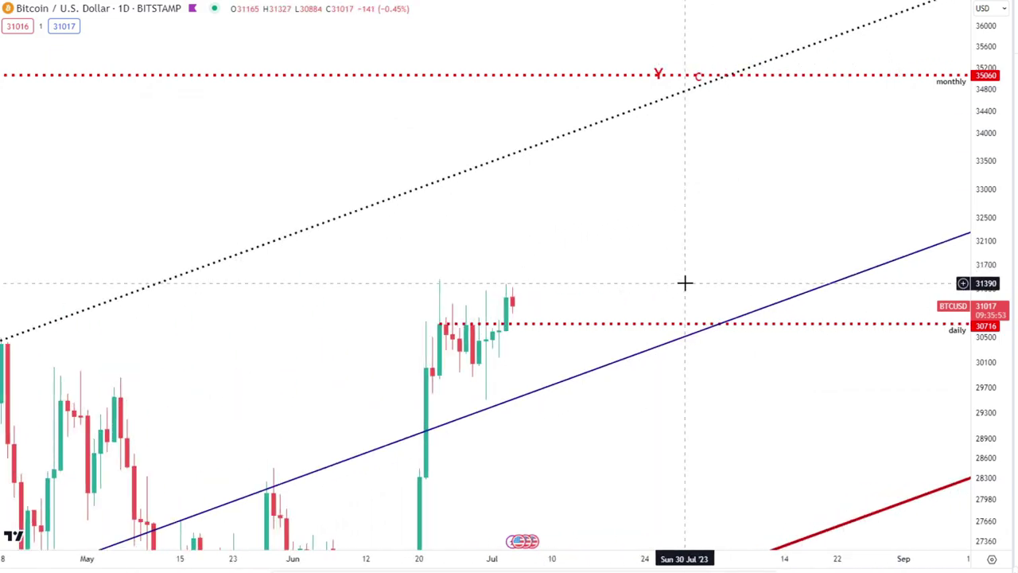
pyautogui.moveTo(512, 284); pyautogui.dragTo(598, 228)
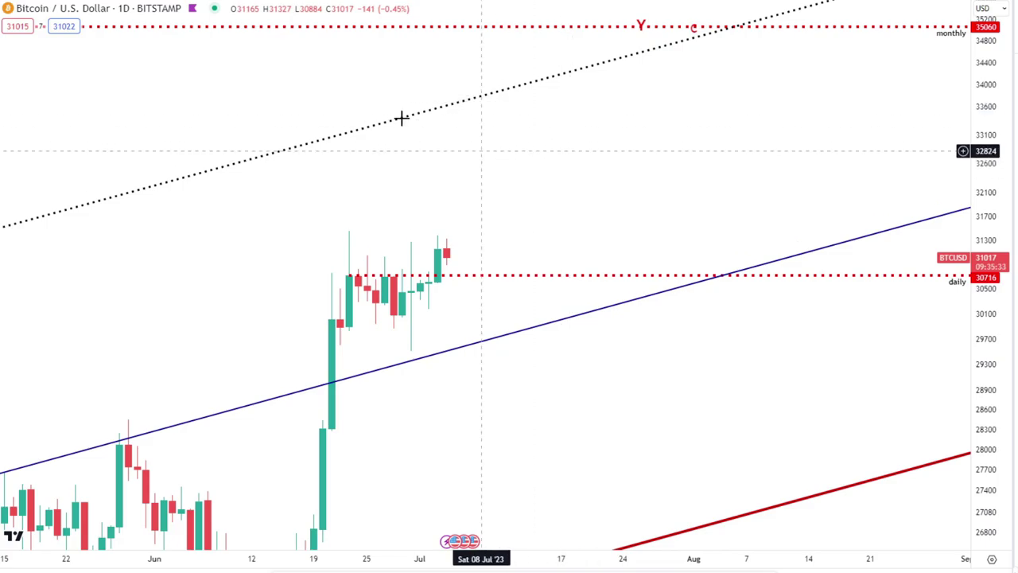
# - Switch the Bitcoin chart to the 4-hour timeframe, framing price from late May to early July
pyautogui.write('4h')
pyautogui.press('Return')
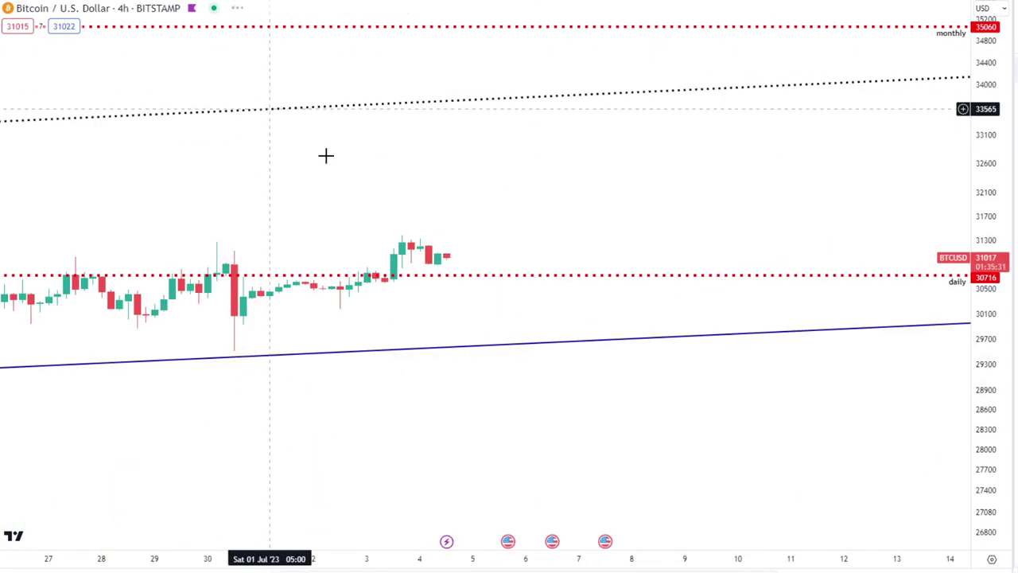
pyautogui.scroll(-5, 308, 159)
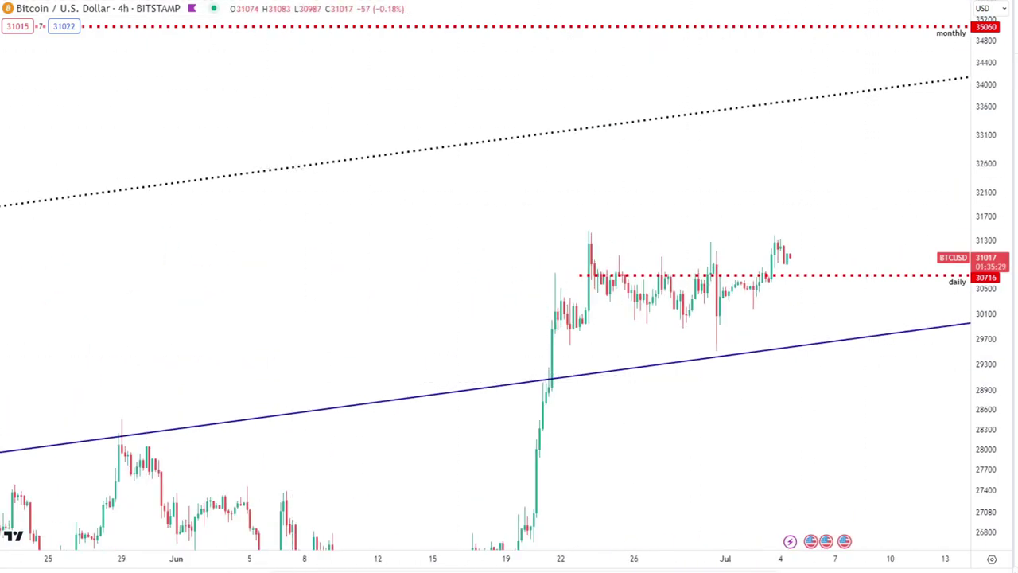
# - Switch the Bitcoin chart to the 1-hour timeframe, framing the candles since 21 June around the dotted daily 30716 level
pyautogui.write('1h')
pyautogui.press('Return')
pyautogui.moveTo(984, 453); pyautogui.dragTo(911, 50)
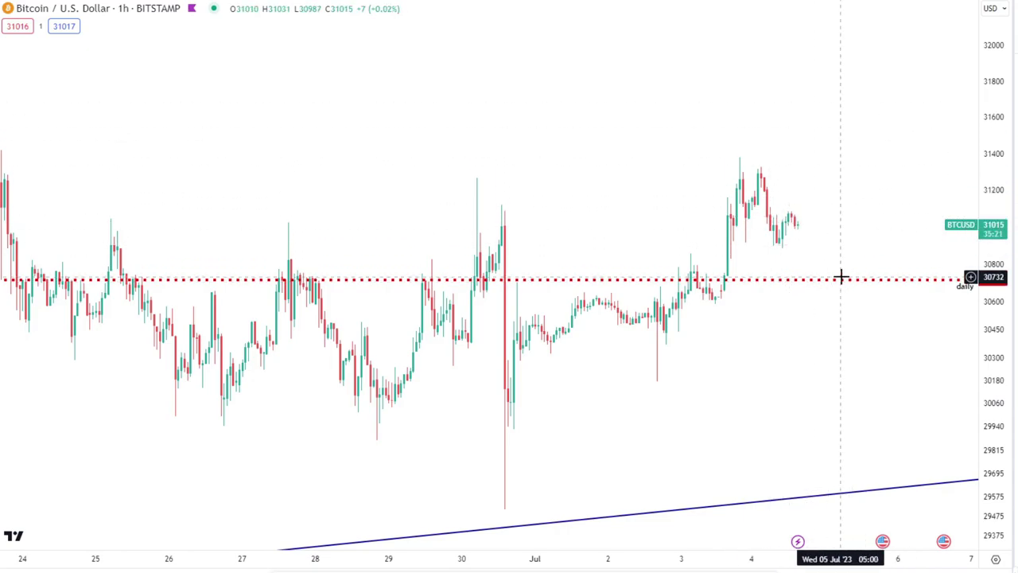
pyautogui.scroll(-3, 841, 280)
pyautogui.scroll(1, 811, 352)
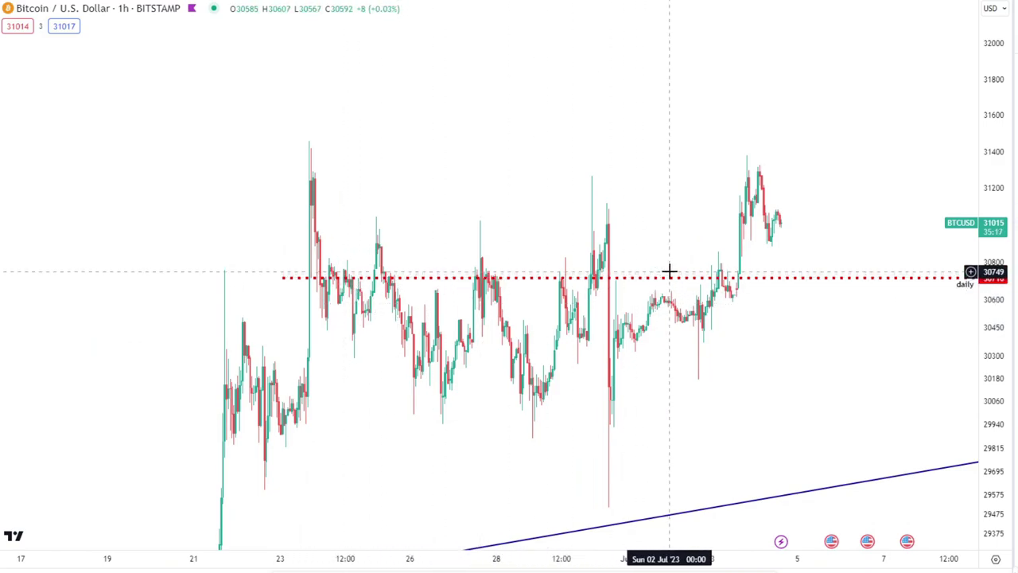
pyautogui.moveTo(859, 299); pyautogui.dragTo(722, 291)
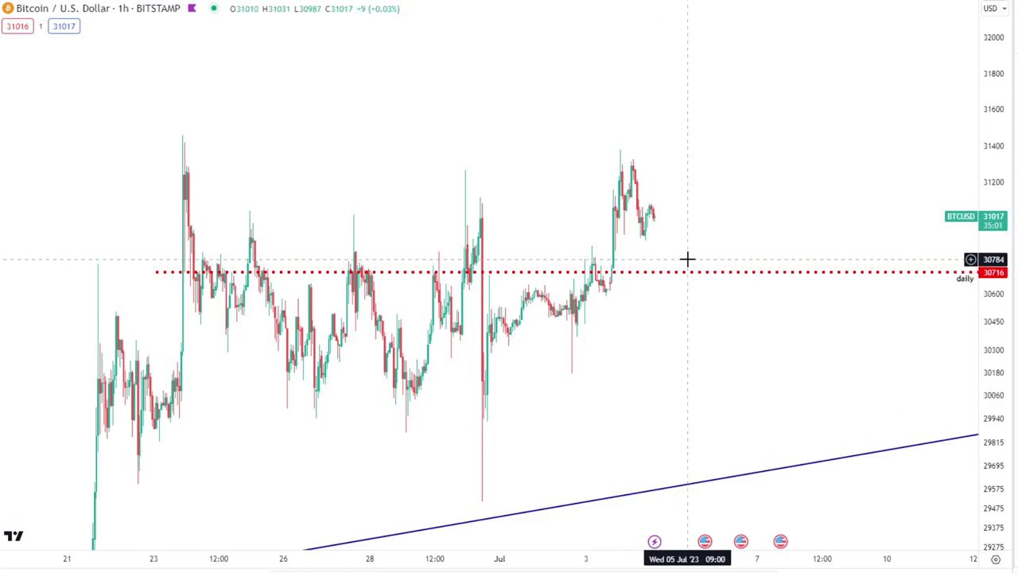
pyautogui.scroll(-5, 707, 296)
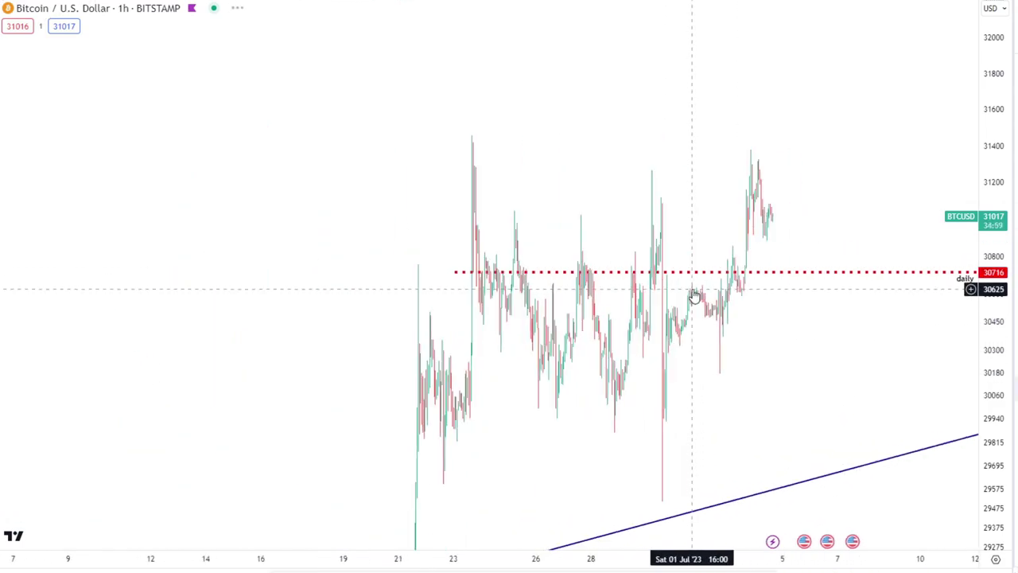
# - Return the Bitcoin chart to the 4-hour timeframe, framing the descending pitchfork anchored on the late-June high
pyautogui.write('4h')
pyautogui.press('Return')
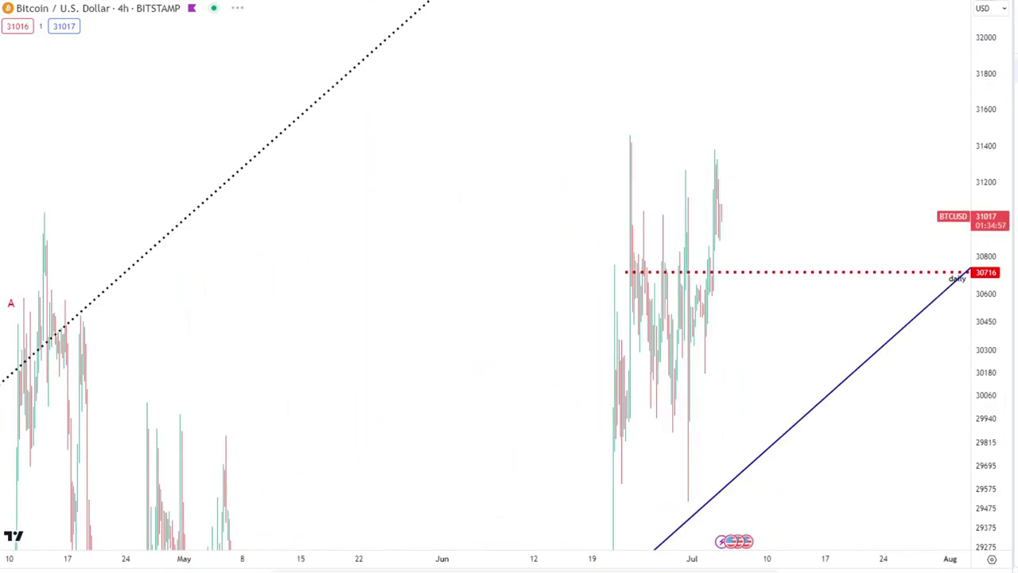
pyautogui.moveTo(986, 60); pyautogui.dragTo(990, 223)
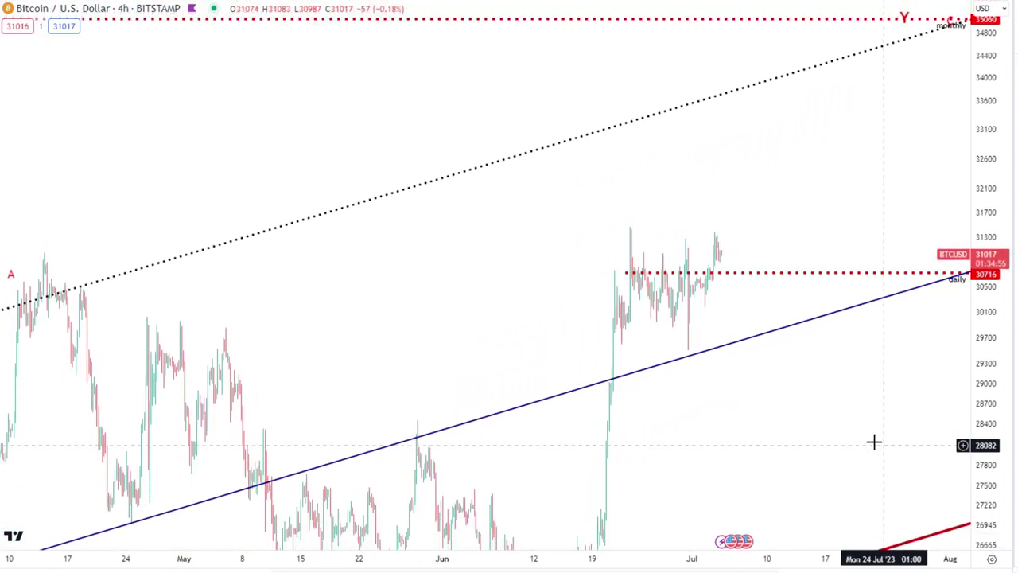
pyautogui.scroll(3, 738, 393)
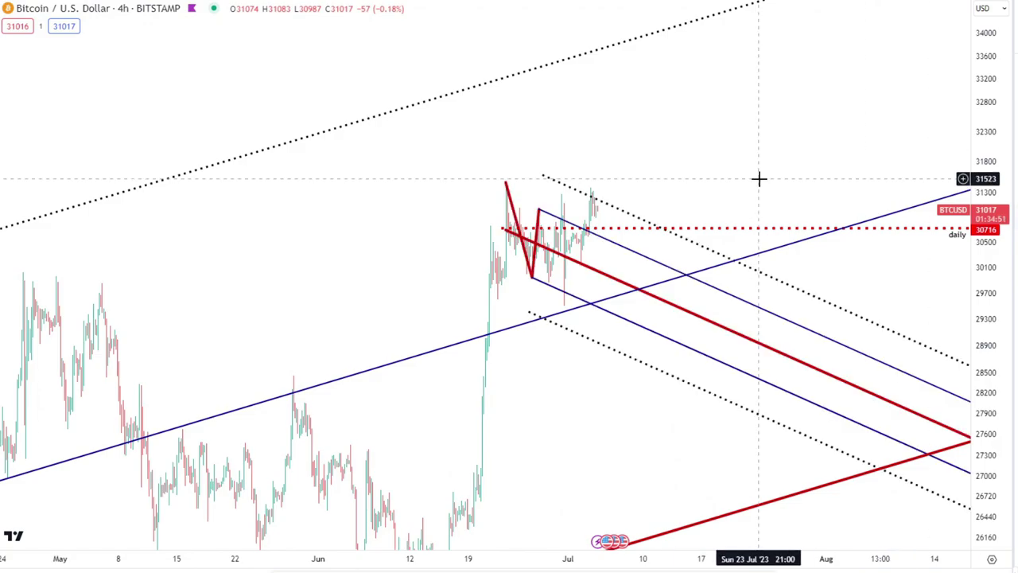
pyautogui.scroll(3, 731, 168)
pyautogui.scroll(-2, 677, 106)
pyautogui.scroll(3, 504, 161)
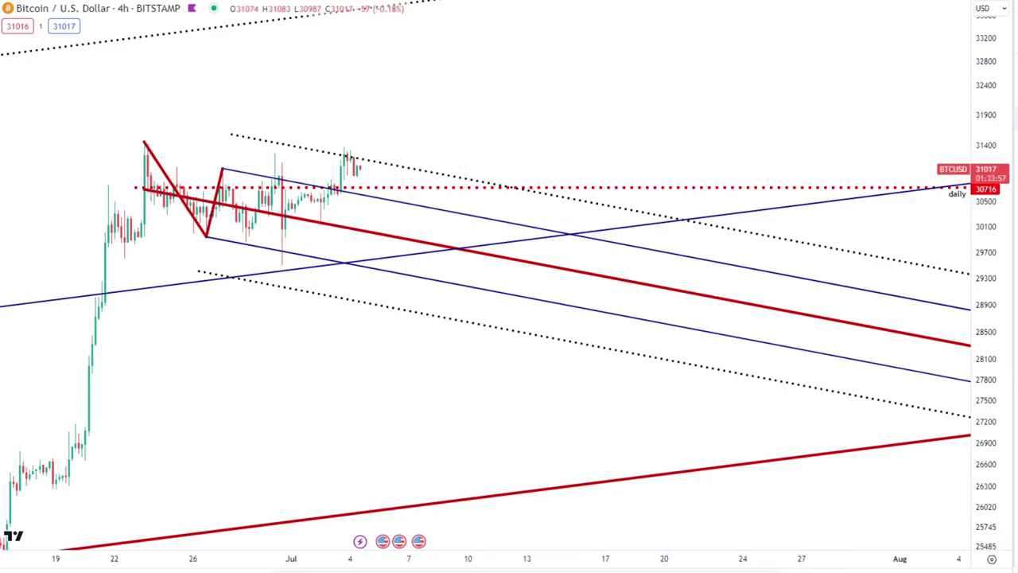
# - Undo the last two drawing changes to bring back the small pitchfork at the 4 July high, and switch to the 1-hour timeframe
pyautogui.hotkey('ctrl', 'z')
pyautogui.hotkey('ctrl', 'z')
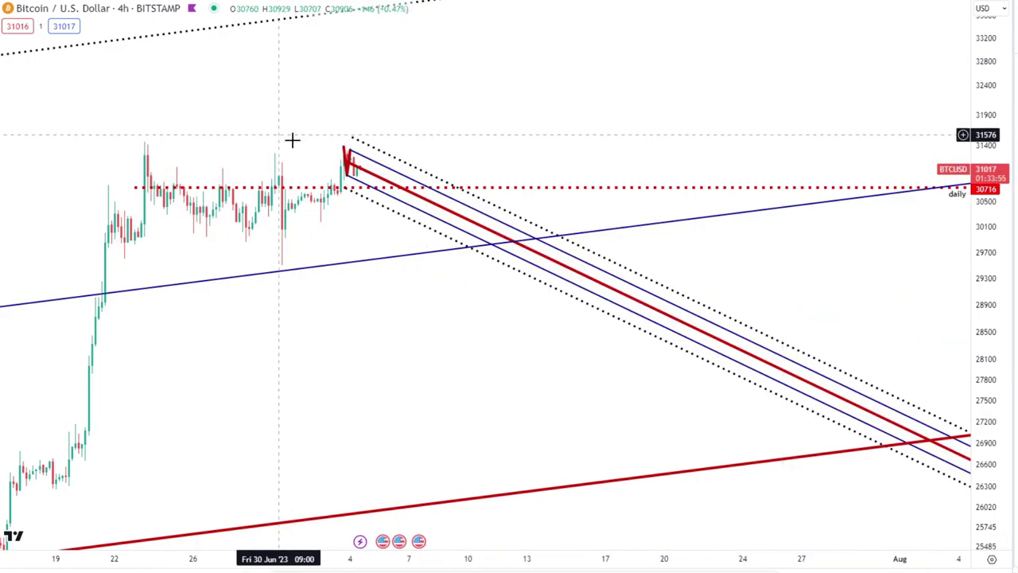
pyautogui.write('1h')
pyautogui.press('Return')
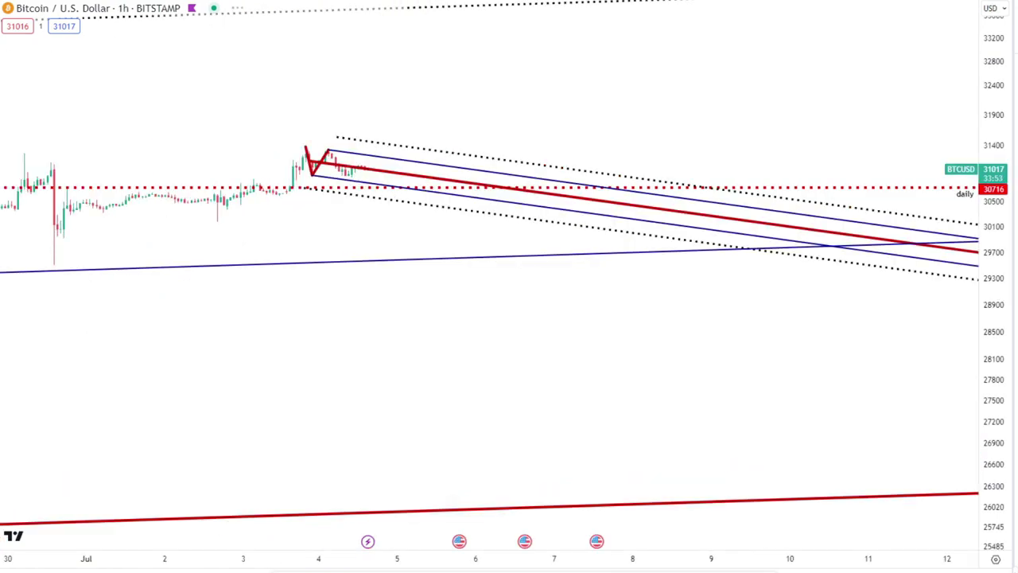
# - Switch the Bitcoin chart to the 15-minute timeframe, framing the small descending pitchfork together with the dotted daily 30716 level
pyautogui.write('15')
pyautogui.press('Return')
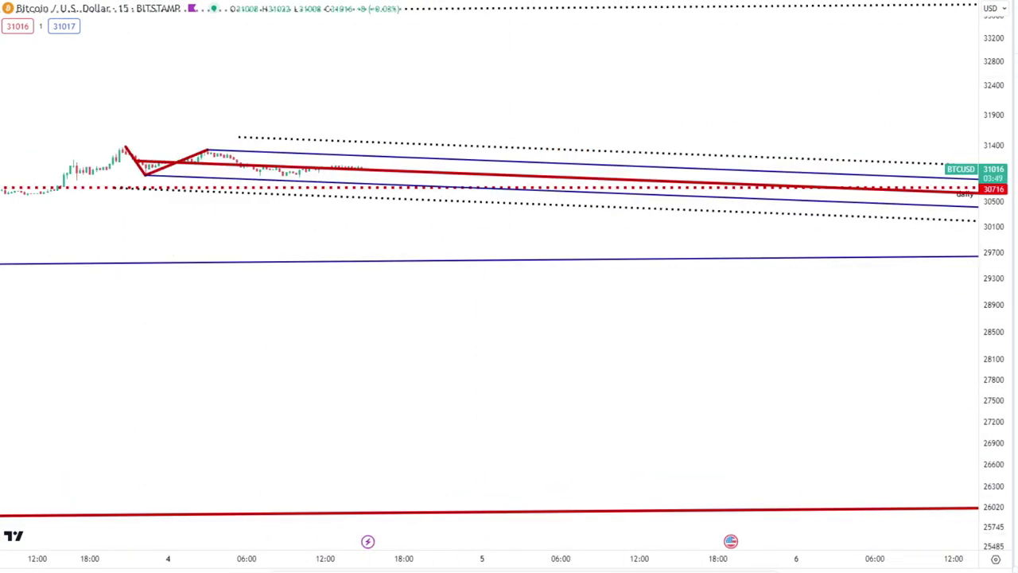
pyautogui.click(988, 543)
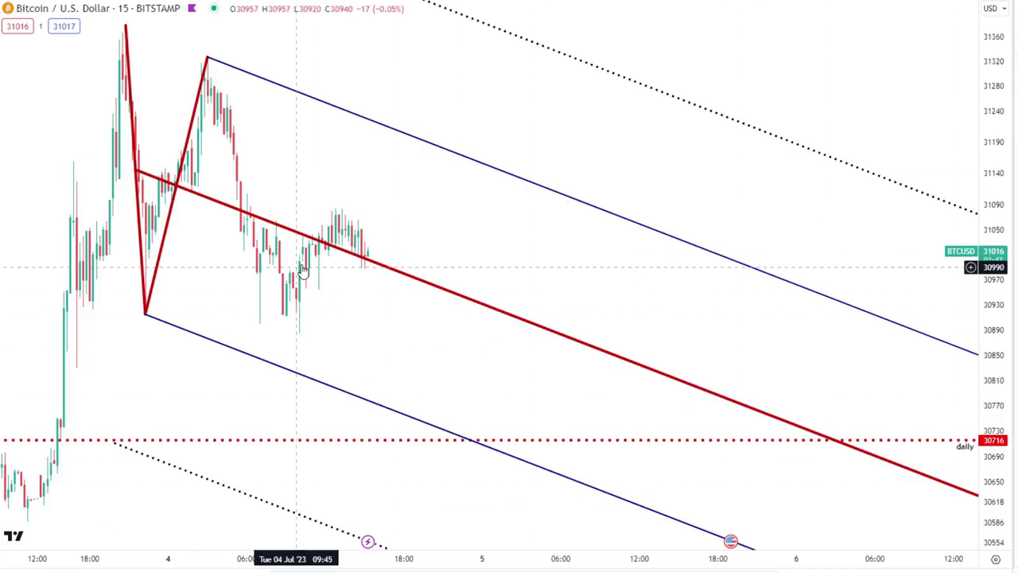
pyautogui.moveTo(991, 126); pyautogui.dragTo(992, 175)
pyautogui.scroll(-3, 300, 182)
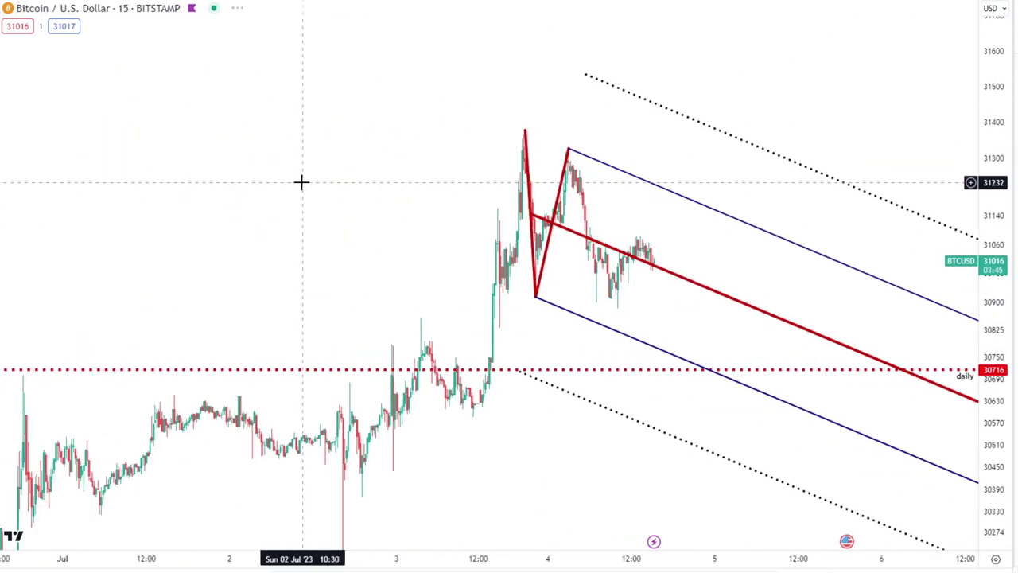
pyautogui.scroll(2, 495, 236)
# - Place a price label at 30717 where the lower blue pitchfork line crosses the dotted daily level
pyautogui.click(622, 374)
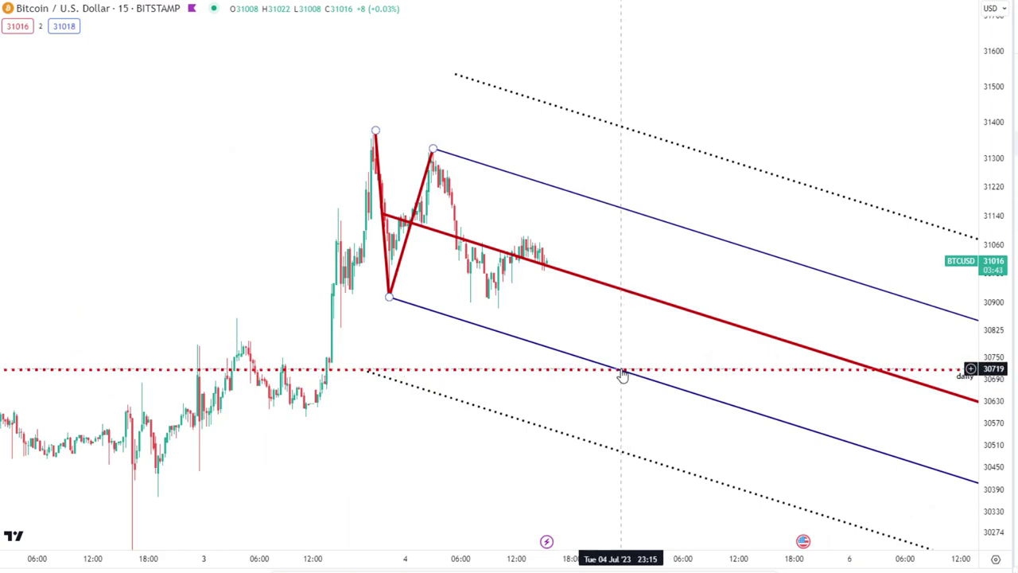
pyautogui.click(609, 504)
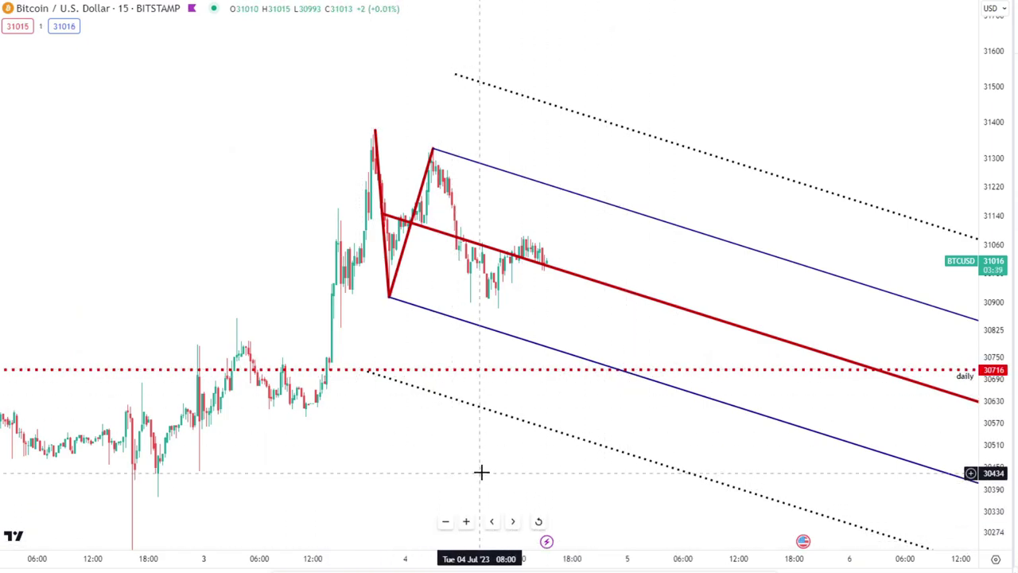
pyautogui.click(619, 369)
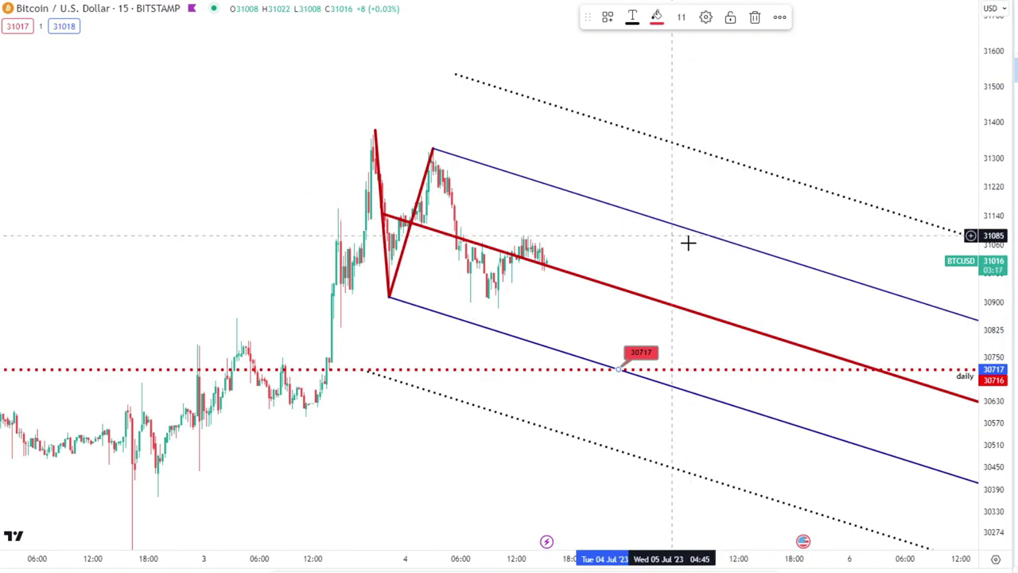
pyautogui.click(613, 372)
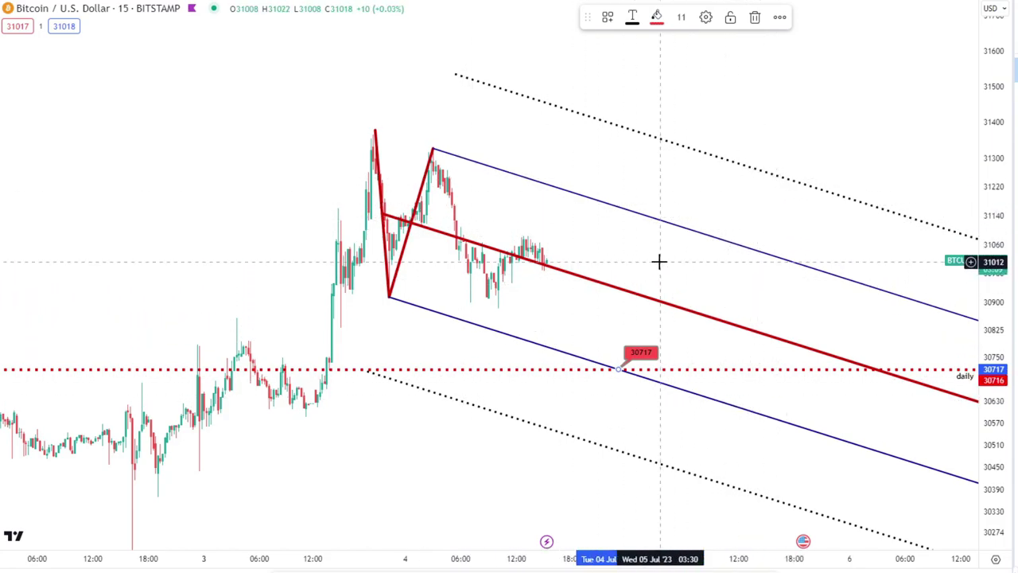
# - Sketch a curved arrow path from the latest candle down to the 30717 label and up to about 31350
pyautogui.scroll(-3, 651, 272)
pyautogui.scroll(3, 653, 271)
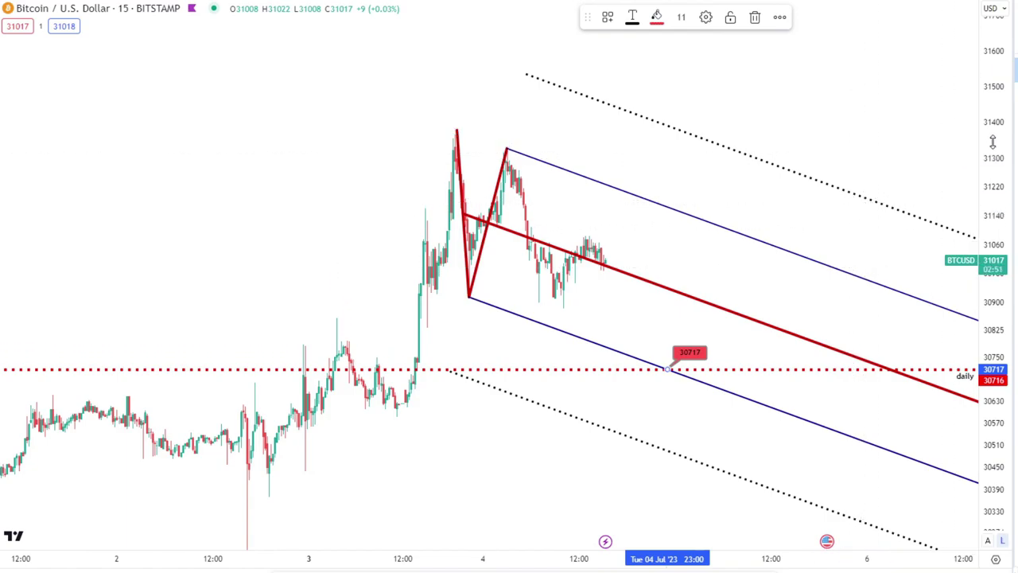
pyautogui.moveTo(992, 141); pyautogui.dragTo(992, 183)
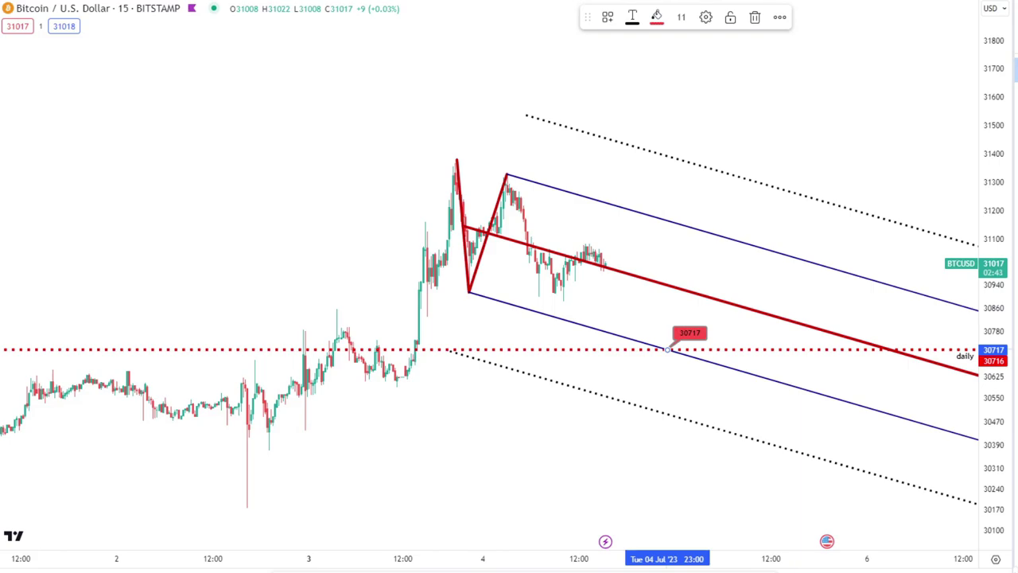
pyautogui.moveTo(608, 270)
pyautogui.mouseDown()
pyautogui.moveTo(625, 279)
pyautogui.moveTo(665, 347)
pyautogui.moveTo(789, 169)
pyautogui.mouseUp()
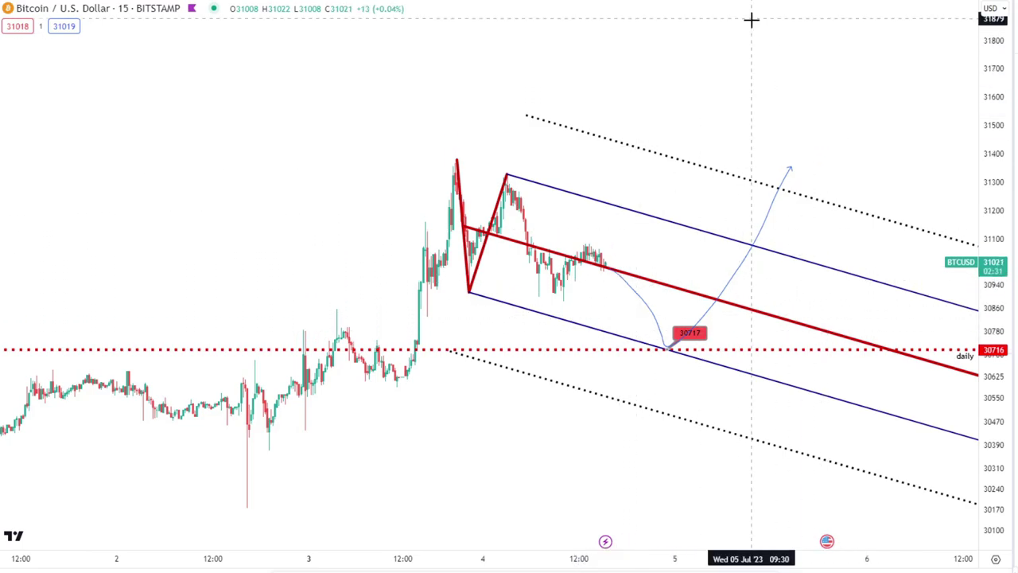
# - Delete the curved arrow path and the small descending pitchfork from the 15-minute chart
pyautogui.click(788, 169)
pyautogui.click(749, 18)
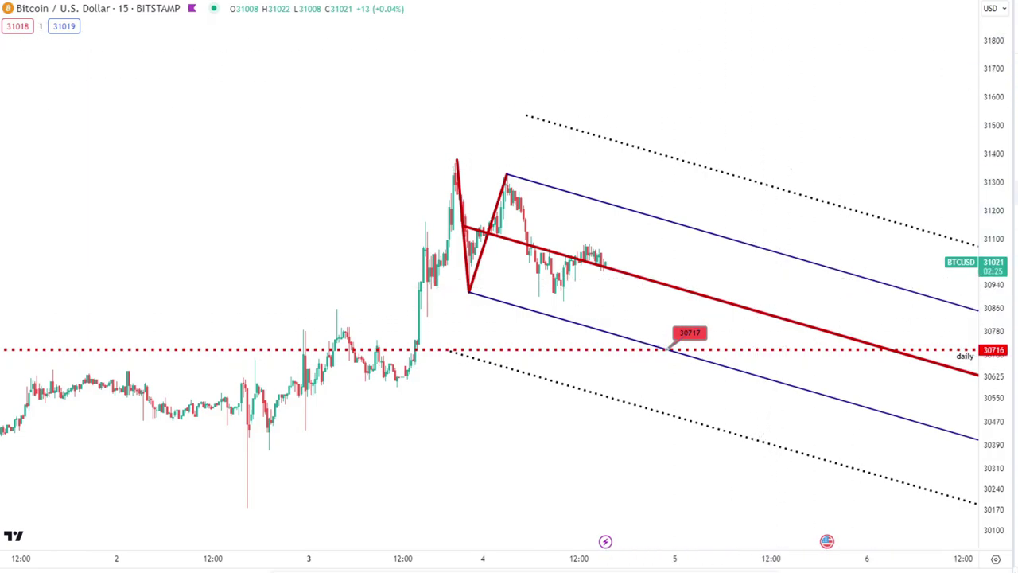
pyautogui.press('Delete')
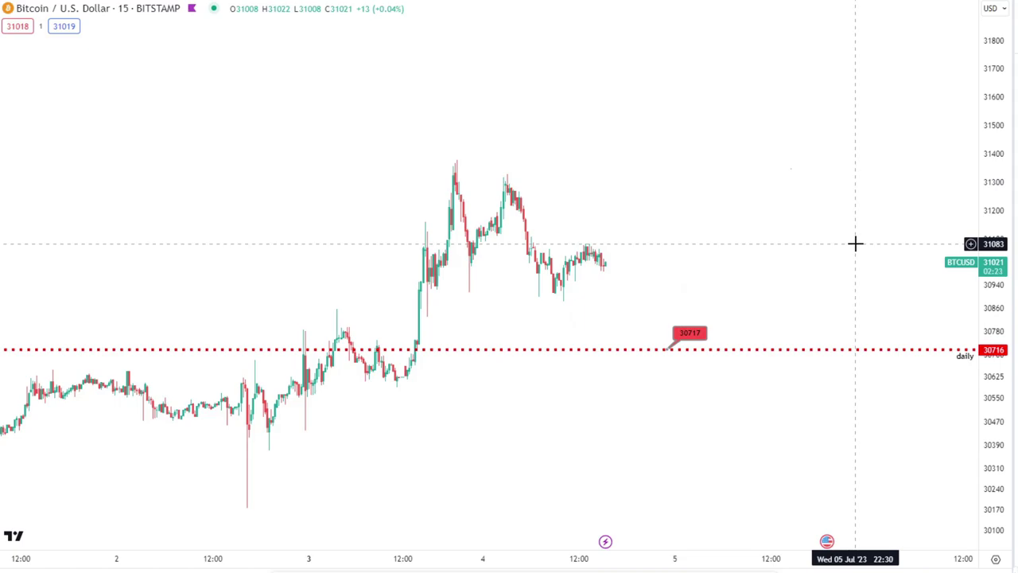
# - Switch the Bitcoin chart to the 4-hour timeframe, framing the rising pitchfork together with the monthly 35060, daily 30716 and invalidation 29508 levels
pyautogui.scroll(-6, 855, 243)
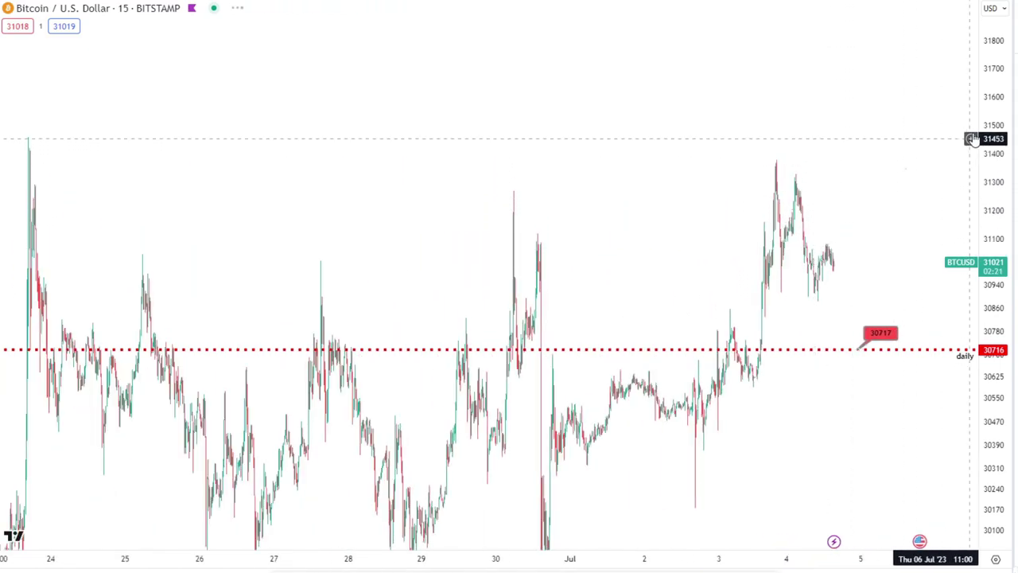
pyautogui.scroll(-8, 583, 252)
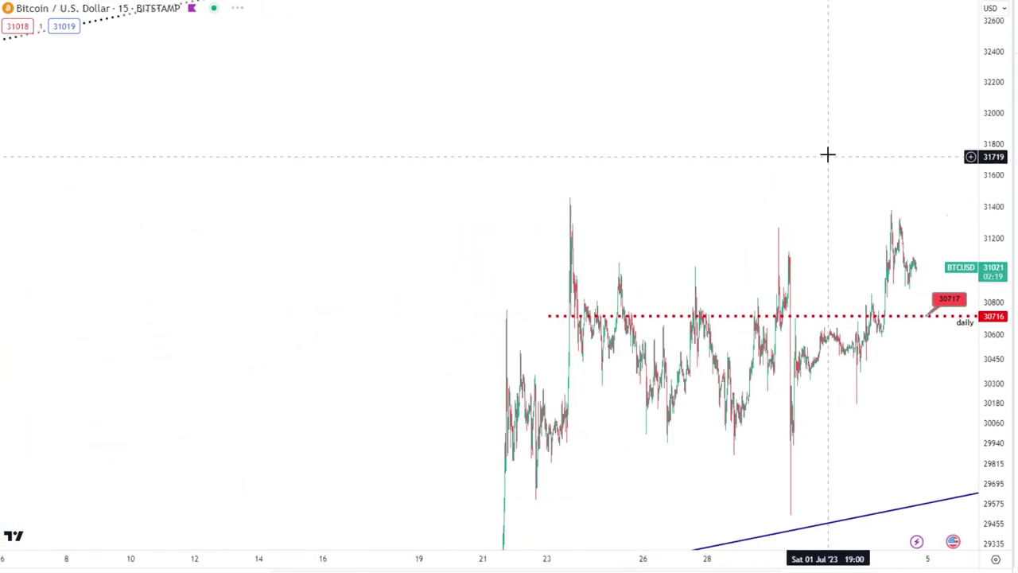
pyautogui.moveTo(827, 154); pyautogui.dragTo(564, 94)
pyautogui.scroll(-1, 836, 221)
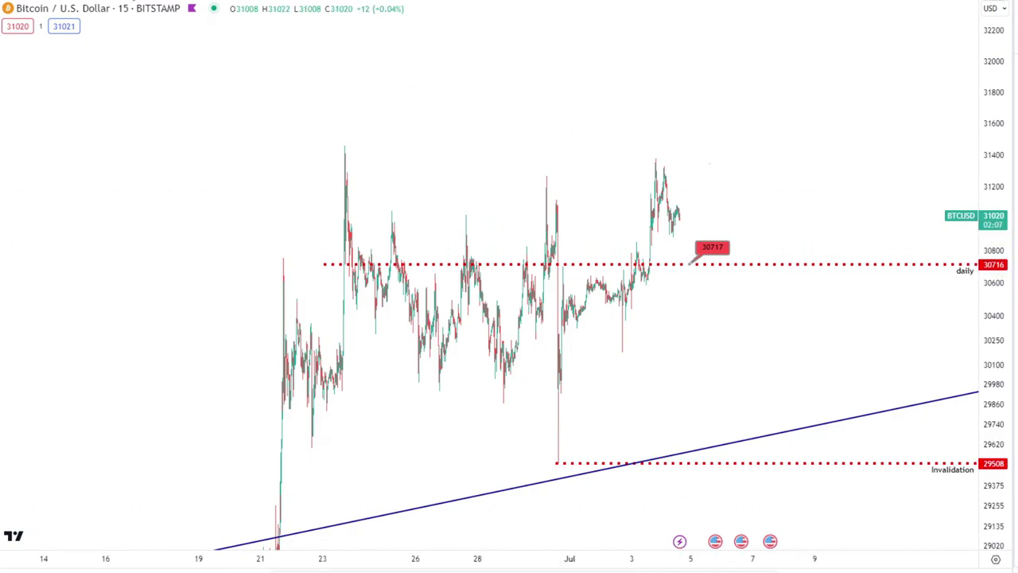
pyautogui.write('60')
pyautogui.press('Return')
pyautogui.press('Return')
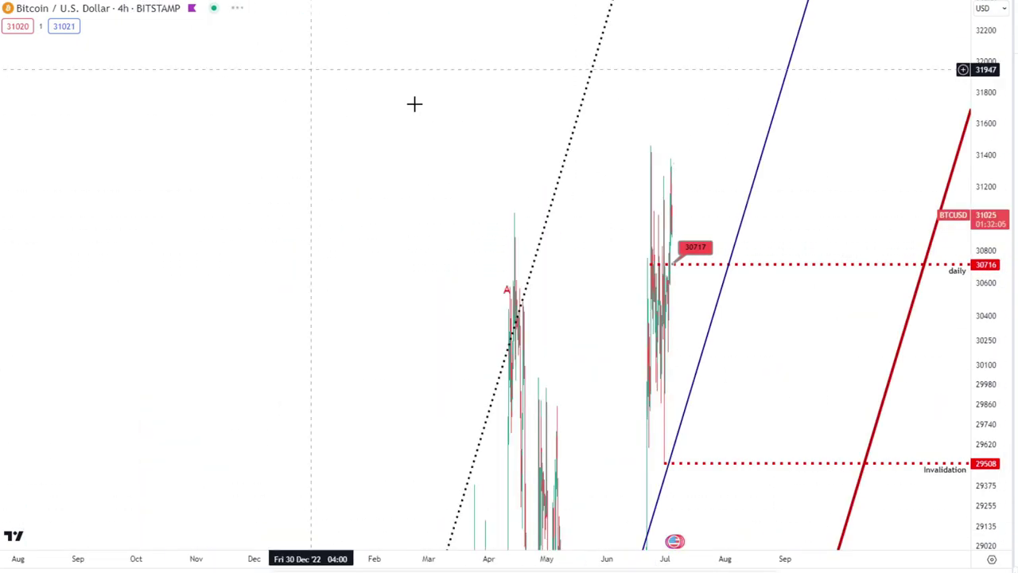
pyautogui.moveTo(982, 78)
pyautogui.mouseDown()
pyautogui.moveTo(967, 119)
pyautogui.moveTo(991, 566)
pyautogui.mouseUp()
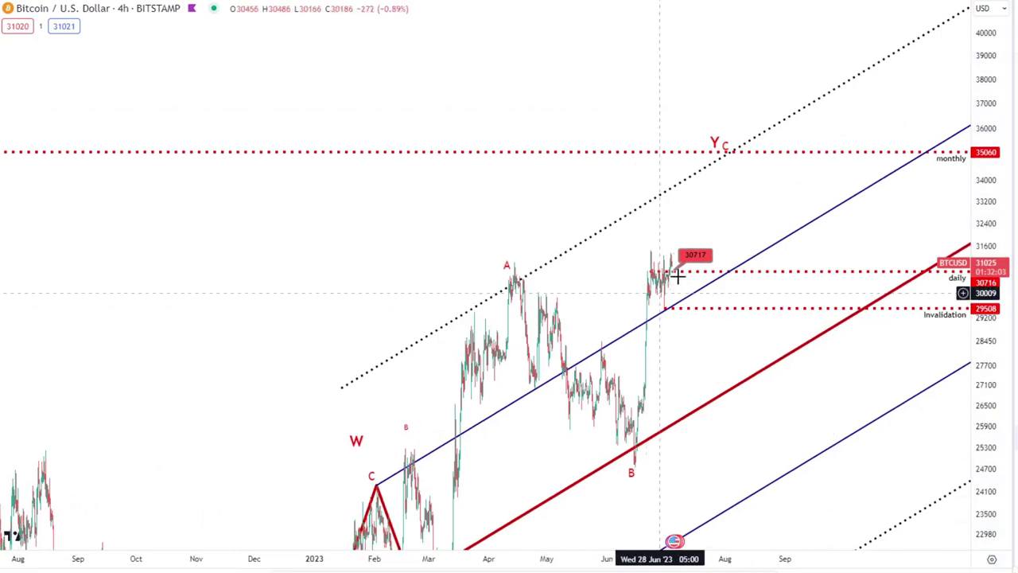
# - Delete the 30717 price label and compress the price scale to show more of the rising pitchfork and its wave labels
pyautogui.click(676, 266)
pyautogui.click(755, 13)
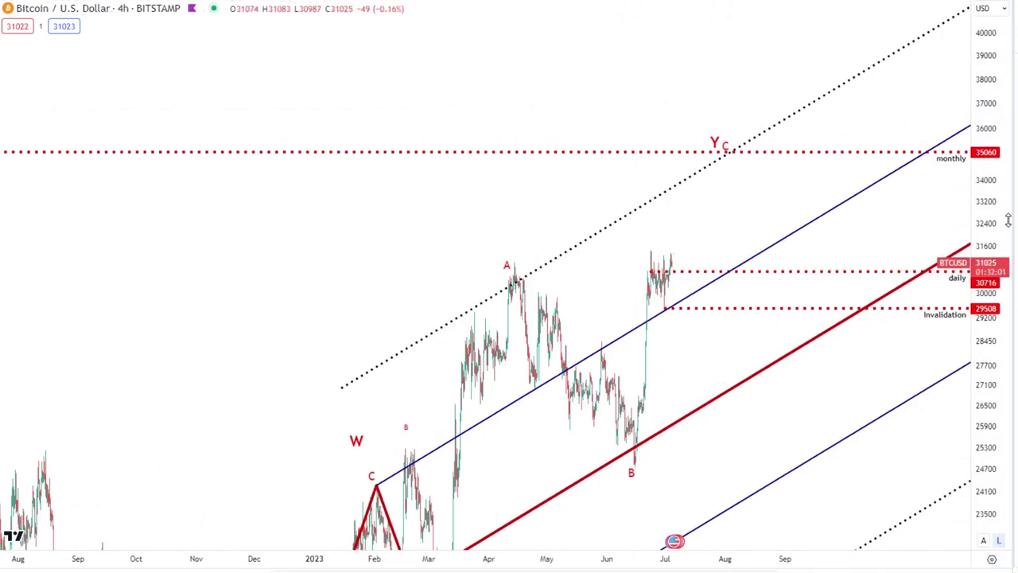
pyautogui.moveTo(1000, 179); pyautogui.dragTo(927, 352)
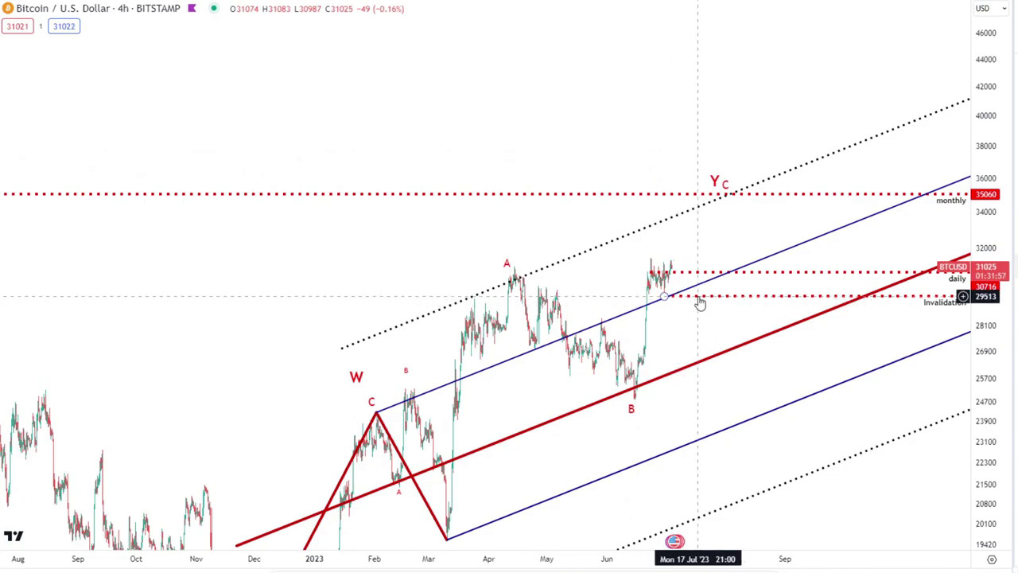
pyautogui.moveTo(1000, 137); pyautogui.dragTo(1000, 171)
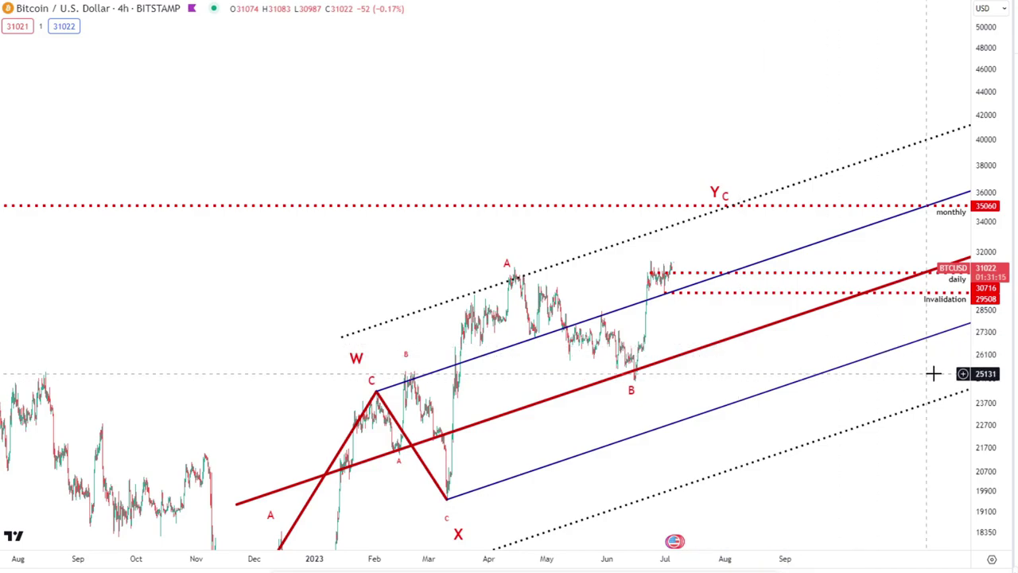
pyautogui.moveTo(986, 378); pyautogui.dragTo(991, 353)
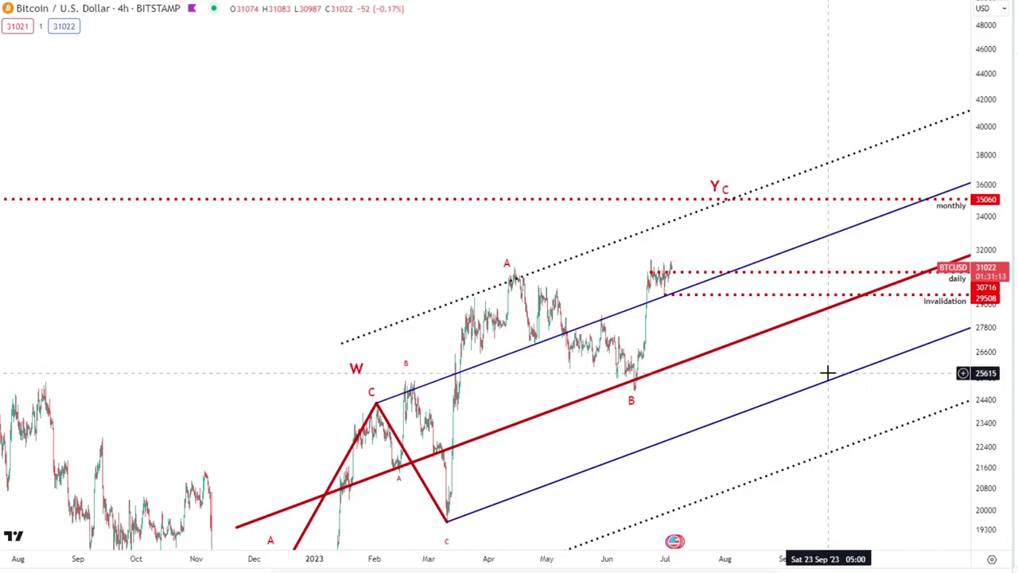